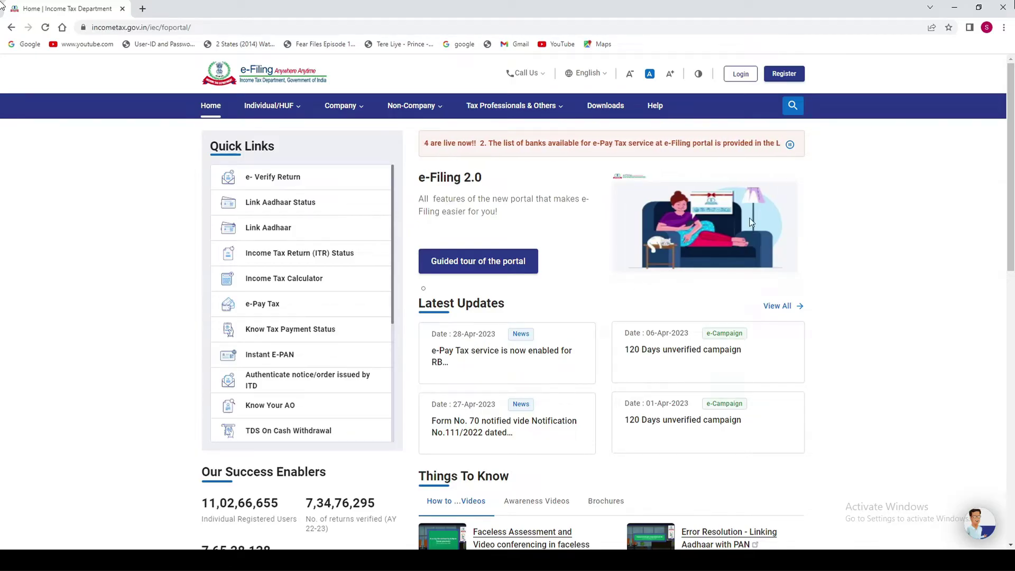
# Log in with the account user ID and password, confirming the secure access message.
pyautogui.click(743, 76)
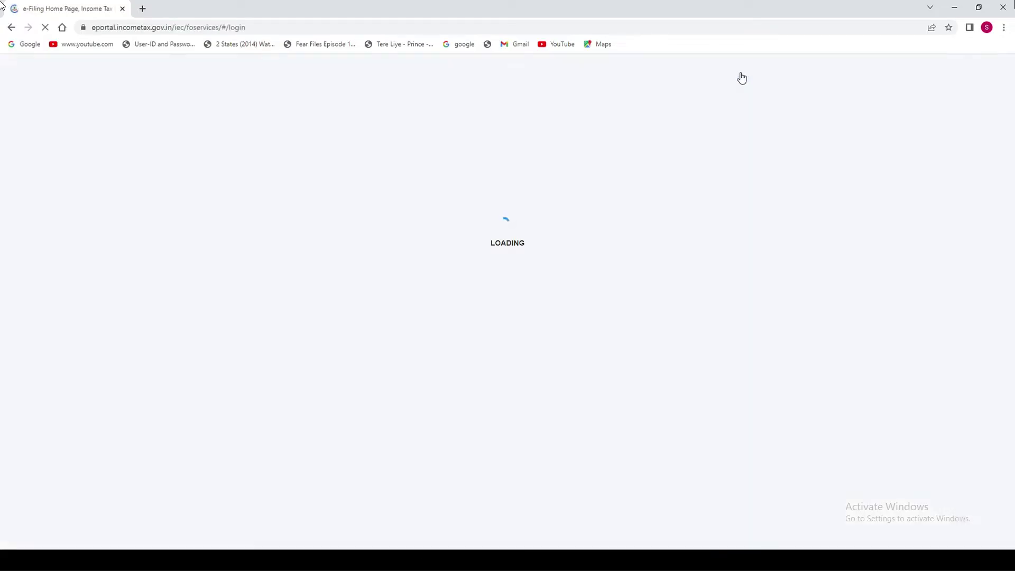
pyautogui.click(261, 255)
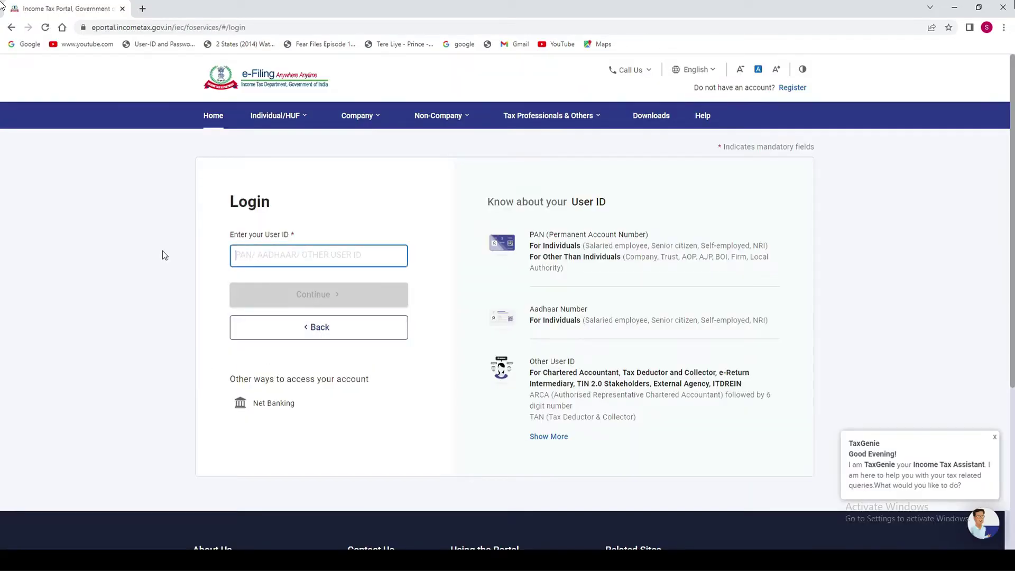
pyautogui.hotkey('ctrl', 'v')
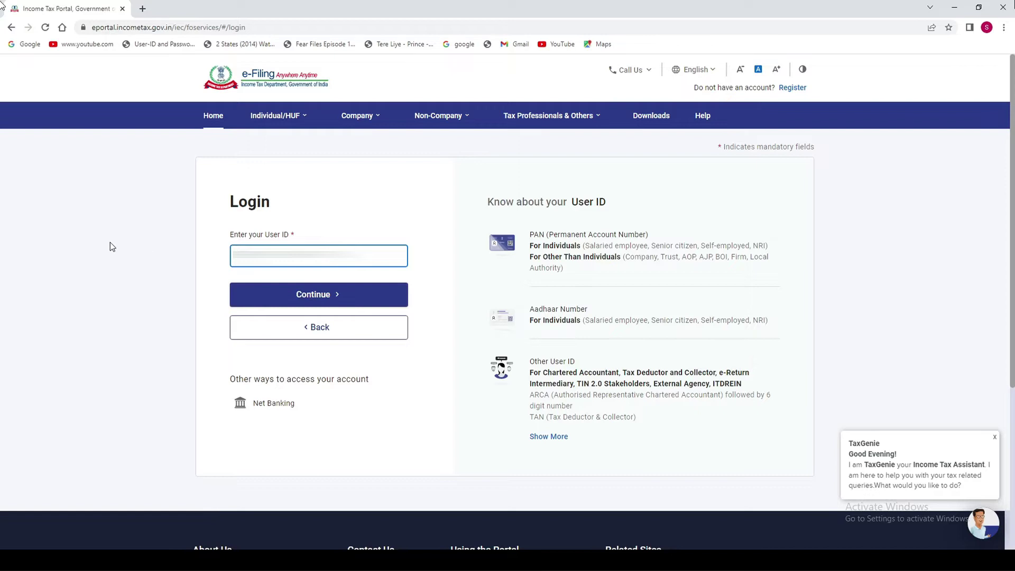
pyautogui.click(314, 295)
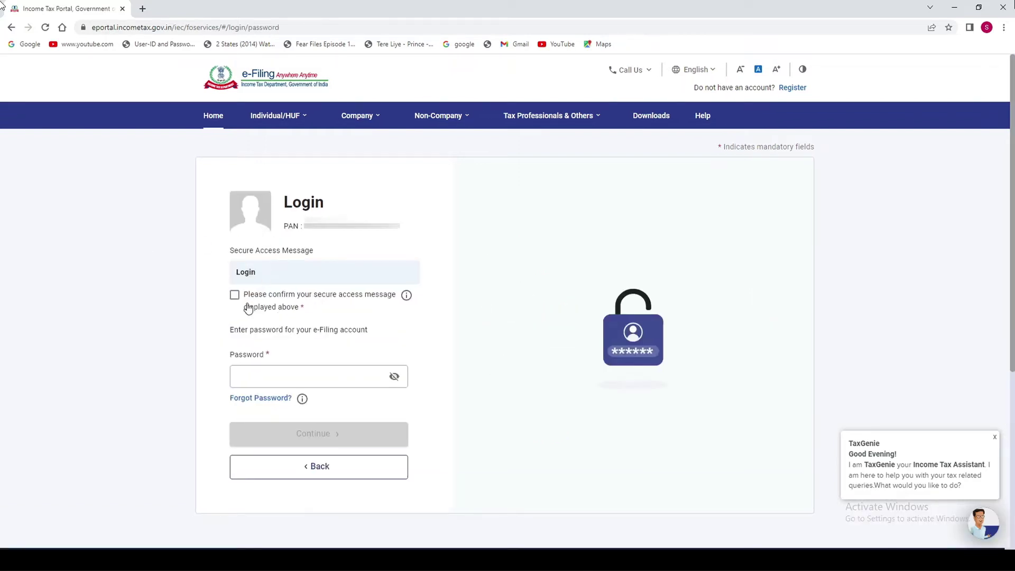
pyautogui.click(235, 296)
pyautogui.click(261, 379)
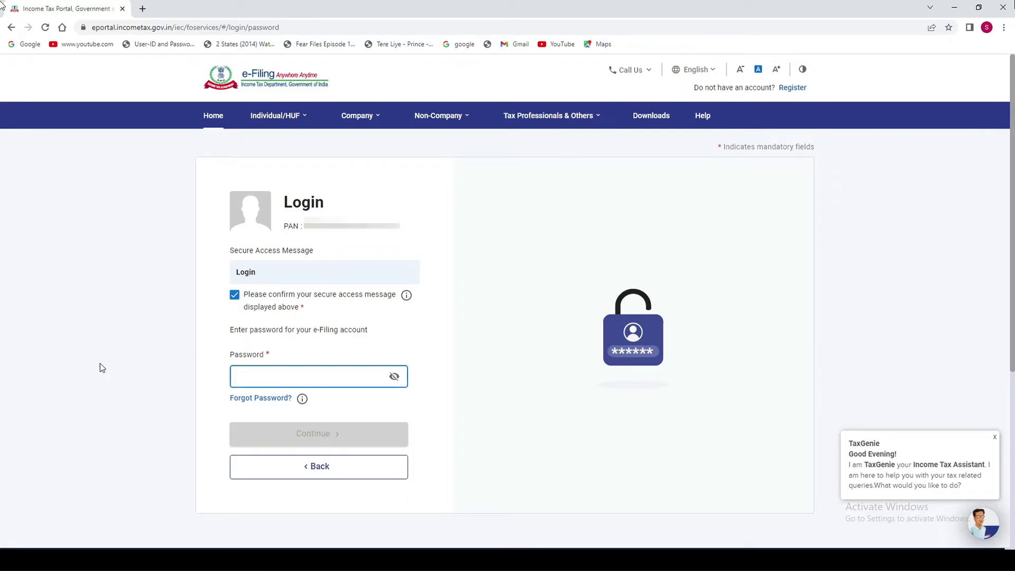
pyautogui.hotkey('ctrl', 'v')
pyautogui.click(329, 434)
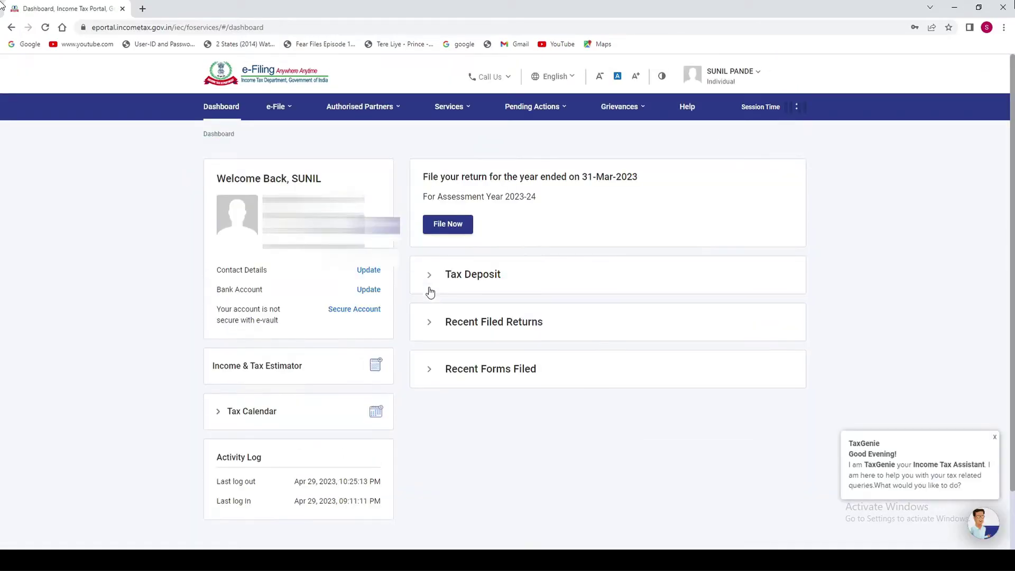
# From e-File > e-Pay Tax, start a New Payment and open the 26 QB (TDS on Sale of Property) form.
pyautogui.click(278, 107)
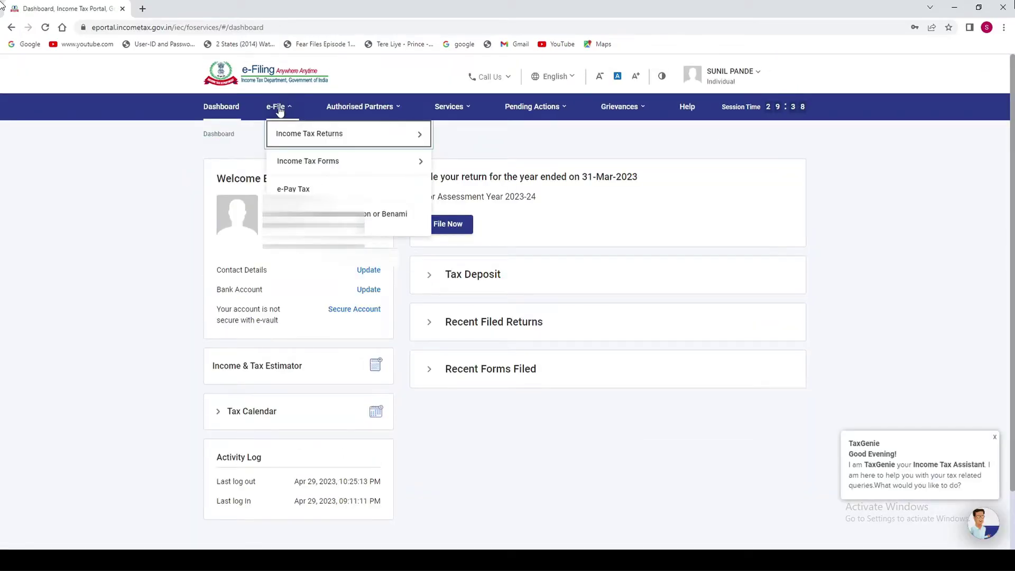
pyautogui.click(317, 191)
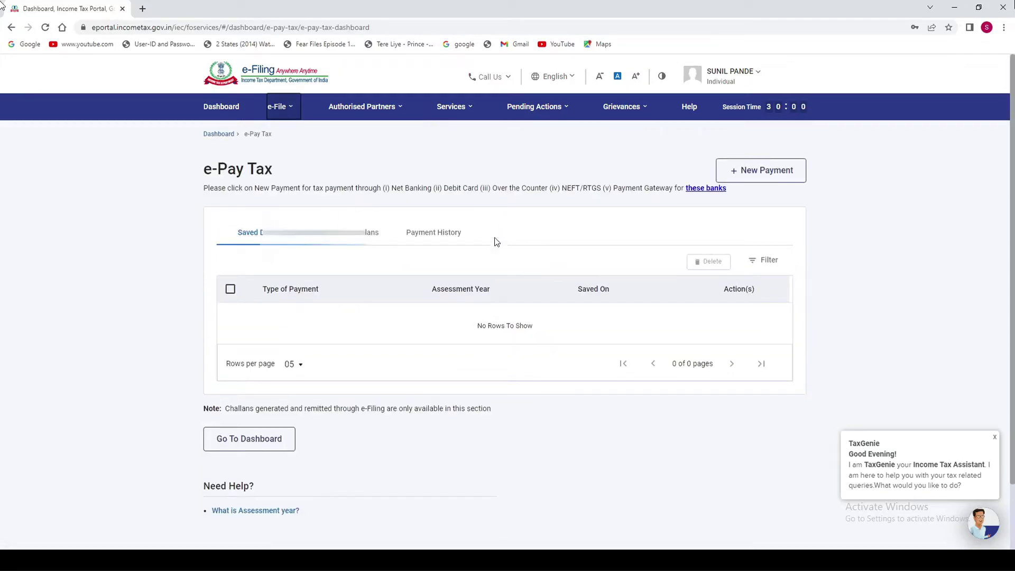
pyautogui.click(765, 172)
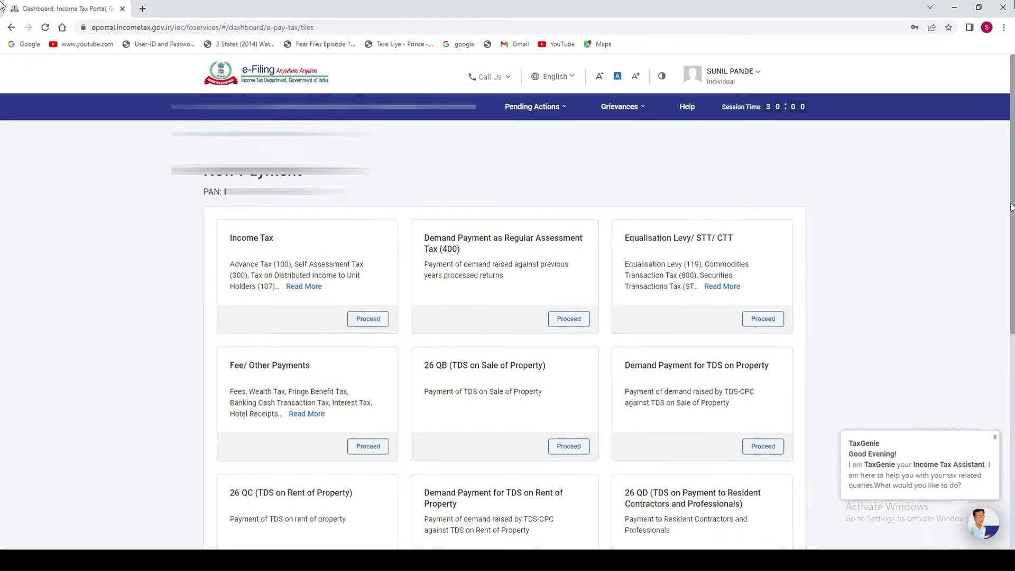
pyautogui.scroll(-2, 453, 271)
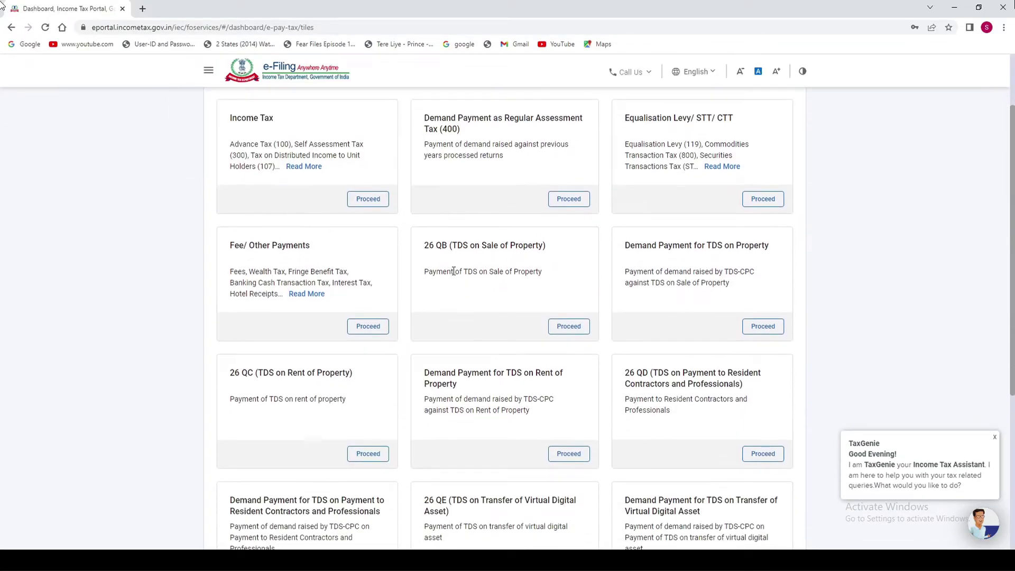
pyautogui.moveTo(424, 245); pyautogui.dragTo(529, 246)
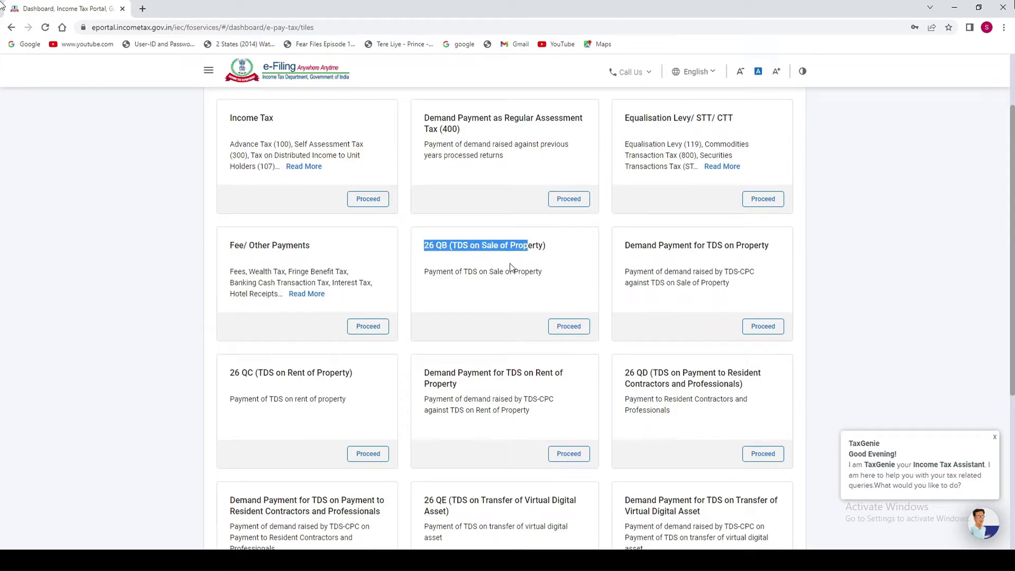
pyautogui.click(572, 326)
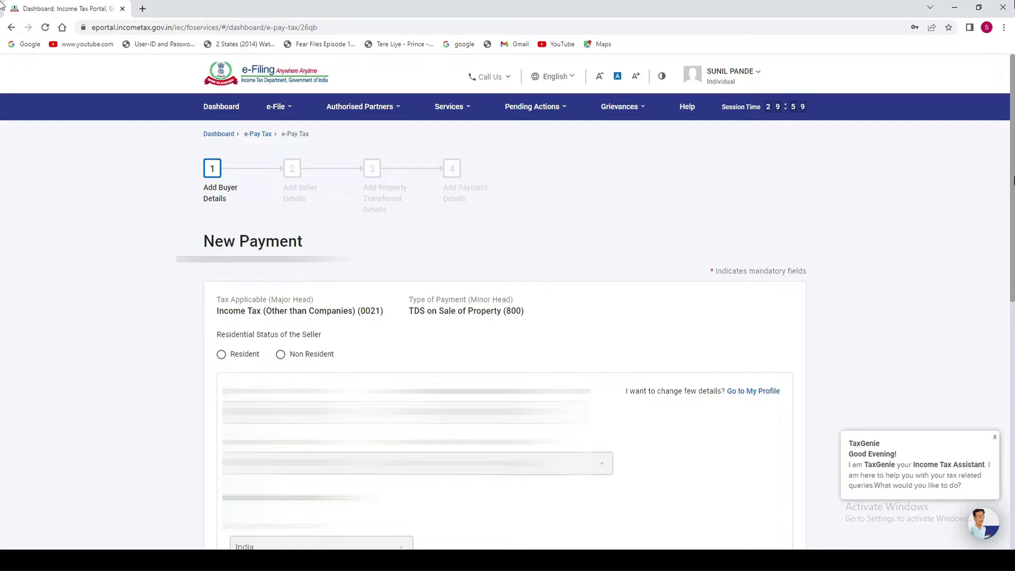
# On the 26QB form (major head 0021), choose Resident seller and Yes for more than one buyer, then continue.
pyautogui.scroll(-2, 397, 181)
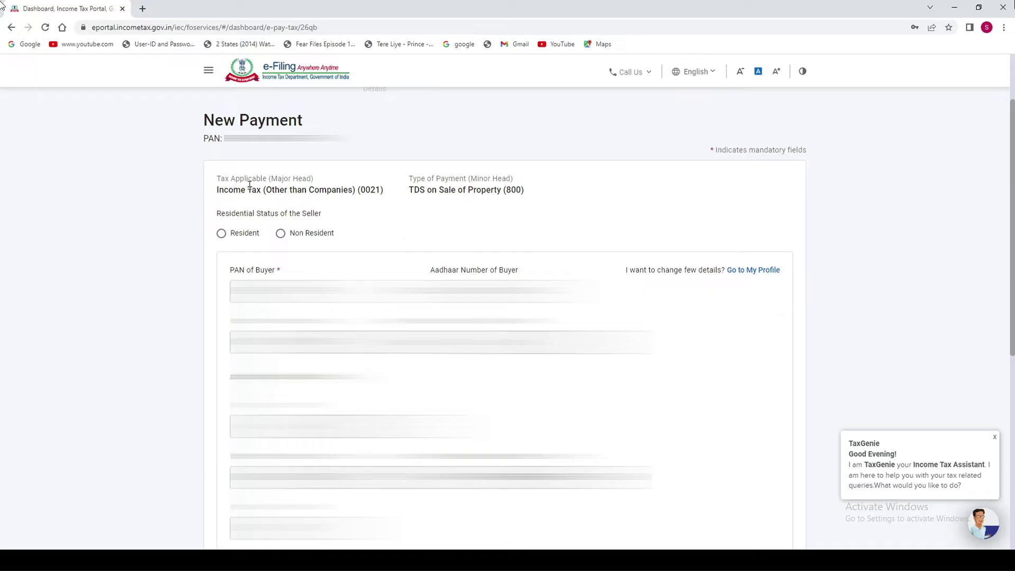
pyautogui.moveTo(348, 193); pyautogui.dragTo(487, 191)
pyautogui.click(487, 192)
pyautogui.click(221, 235)
pyautogui.moveTo(1012, 238); pyautogui.dragTo(1005, 453)
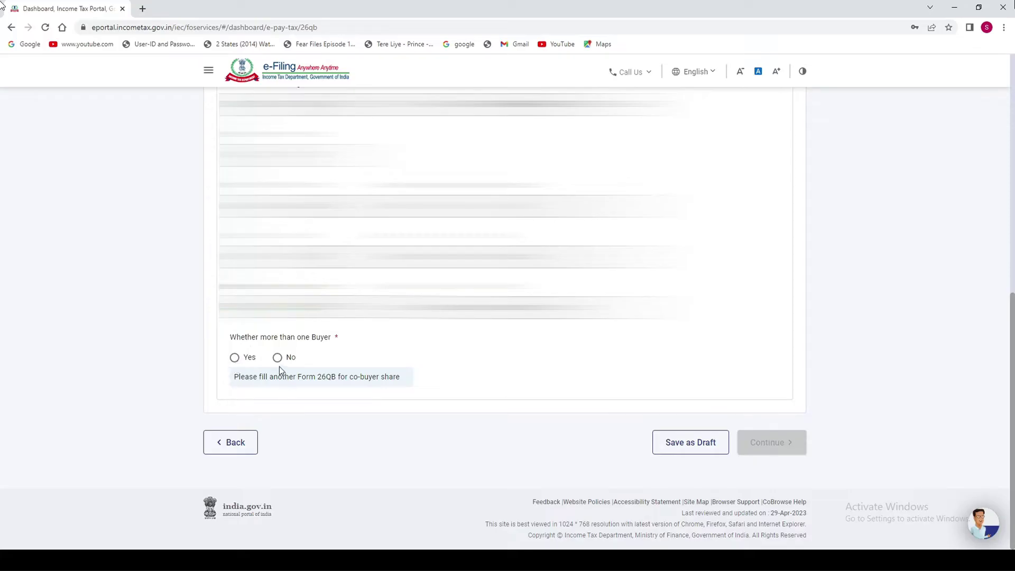
pyautogui.click(235, 358)
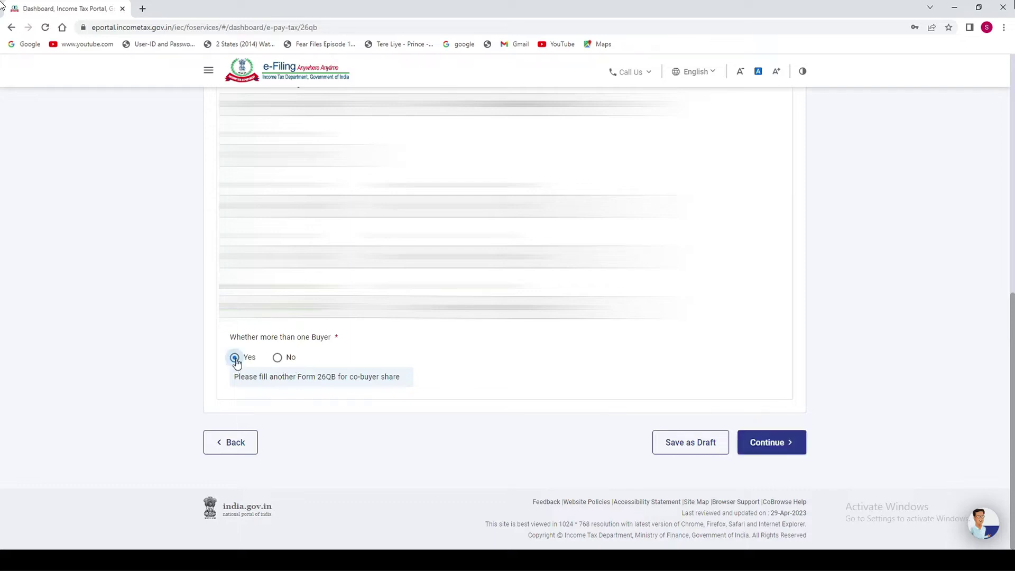
pyautogui.click(770, 443)
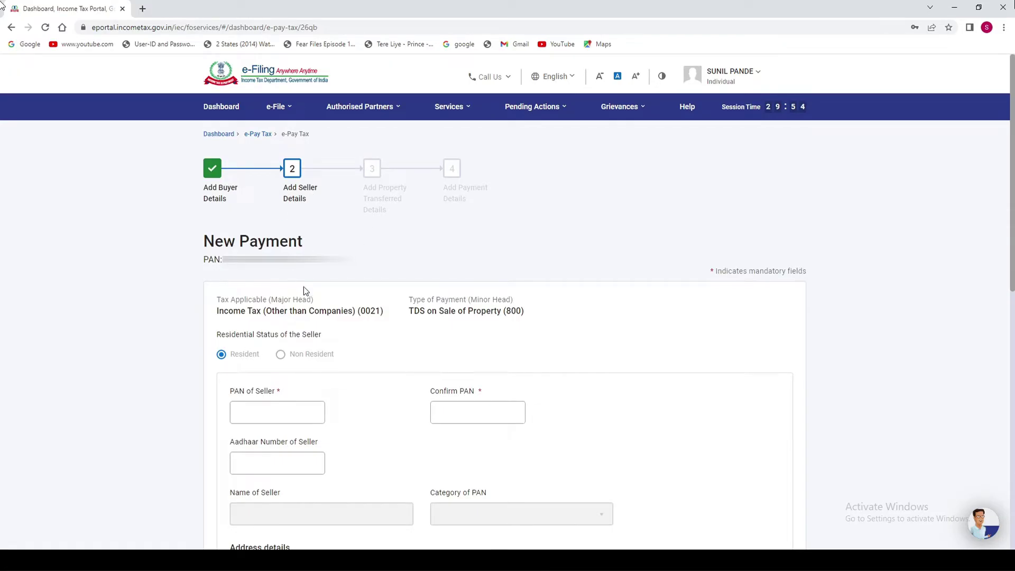
# Enter and confirm the seller's PAN so the seller name and category load.
pyautogui.scroll(-3, 290, 274)
pyautogui.click(251, 272)
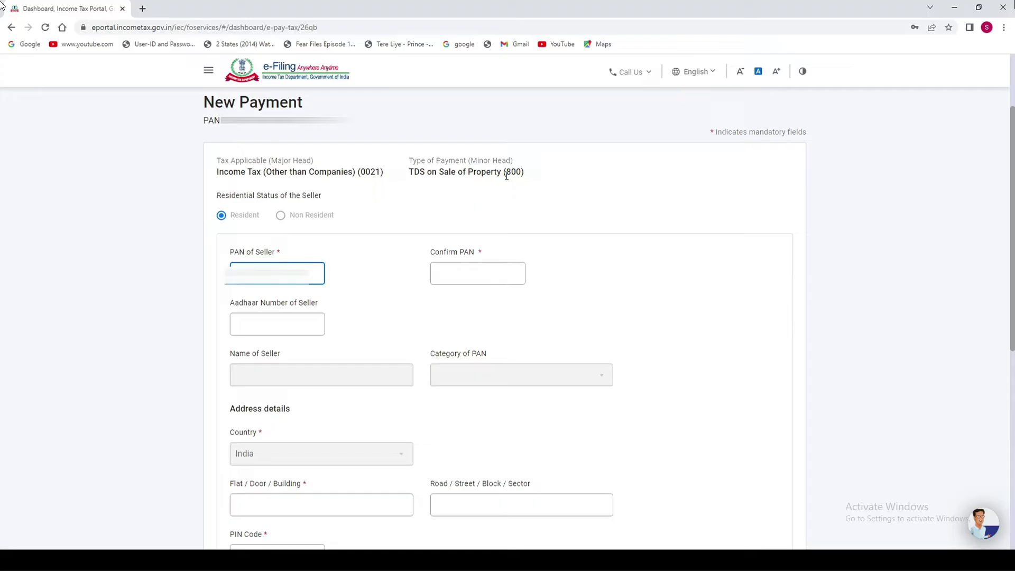
pyautogui.click(456, 277)
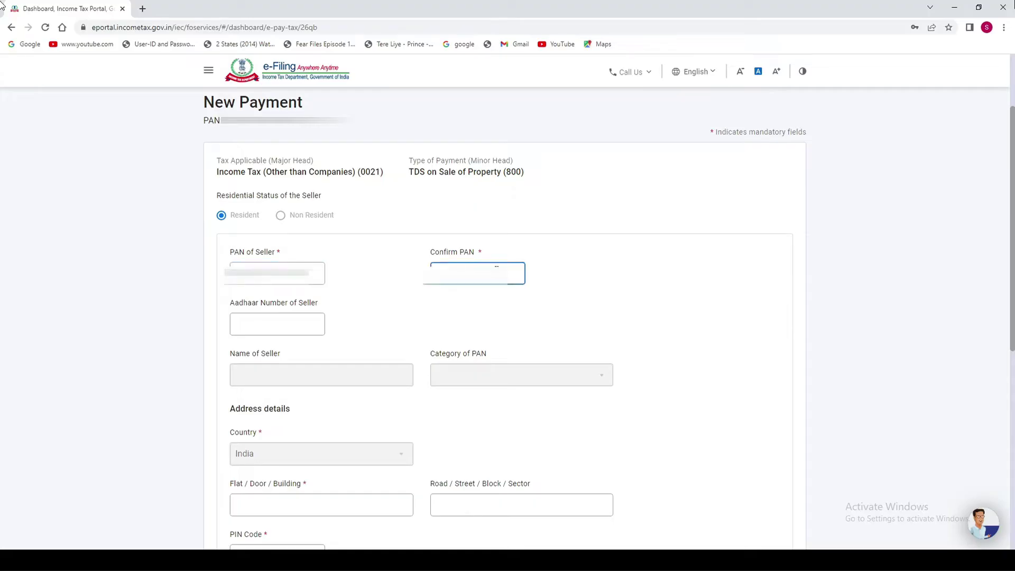
pyautogui.click(589, 273)
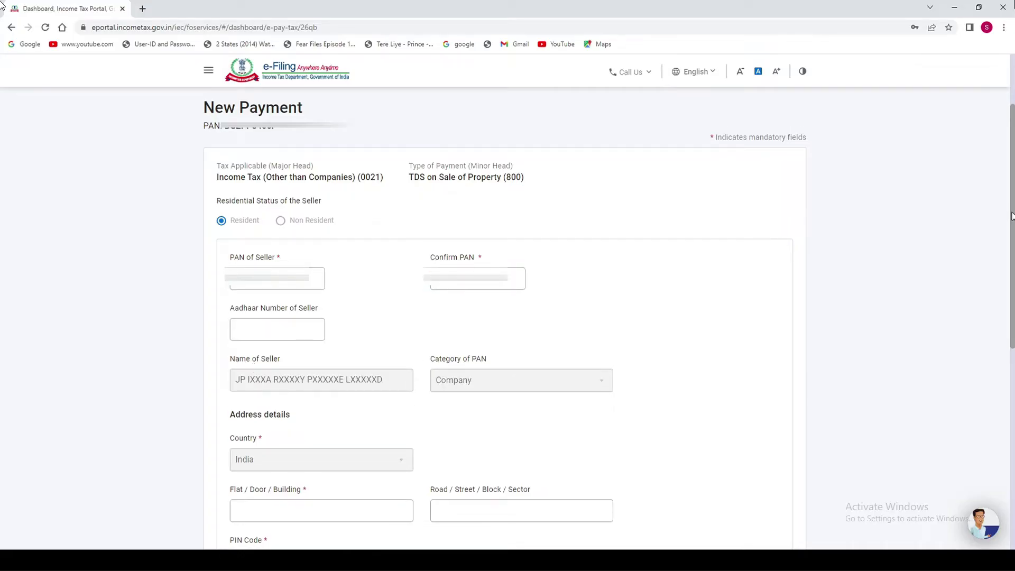
# Fill the seller address with flat 11, road ABC and PIN code 400093.
pyautogui.moveTo(1011, 216); pyautogui.dragTo(1011, 351)
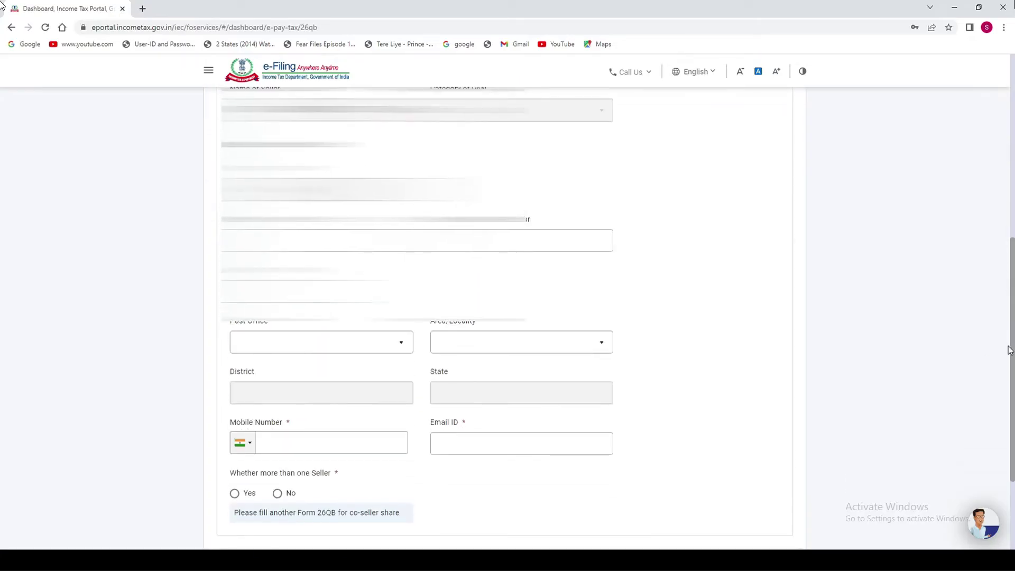
pyautogui.click(252, 242)
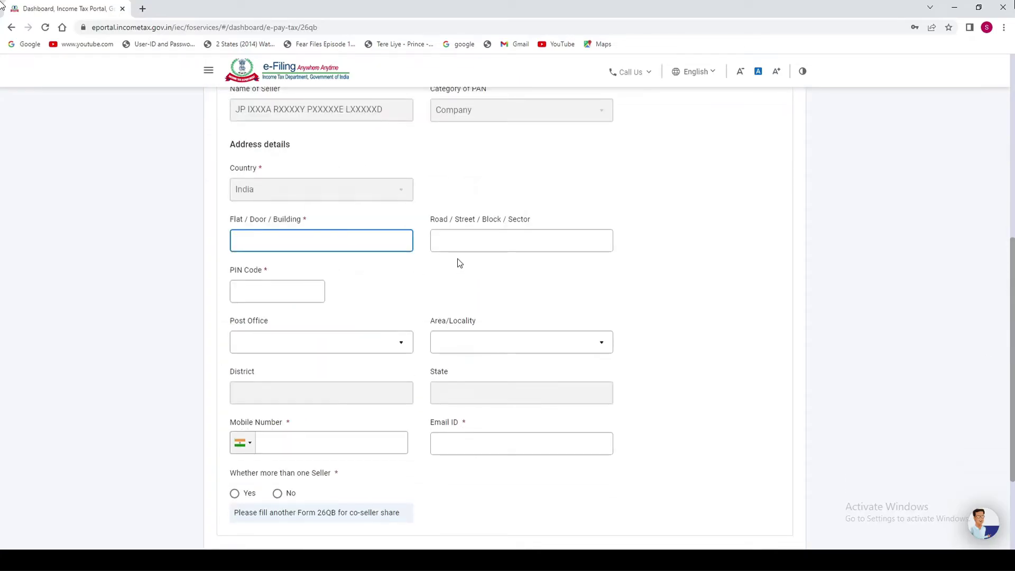
pyautogui.write('11')
pyautogui.press('Tab')
pyautogui.write('ABC')
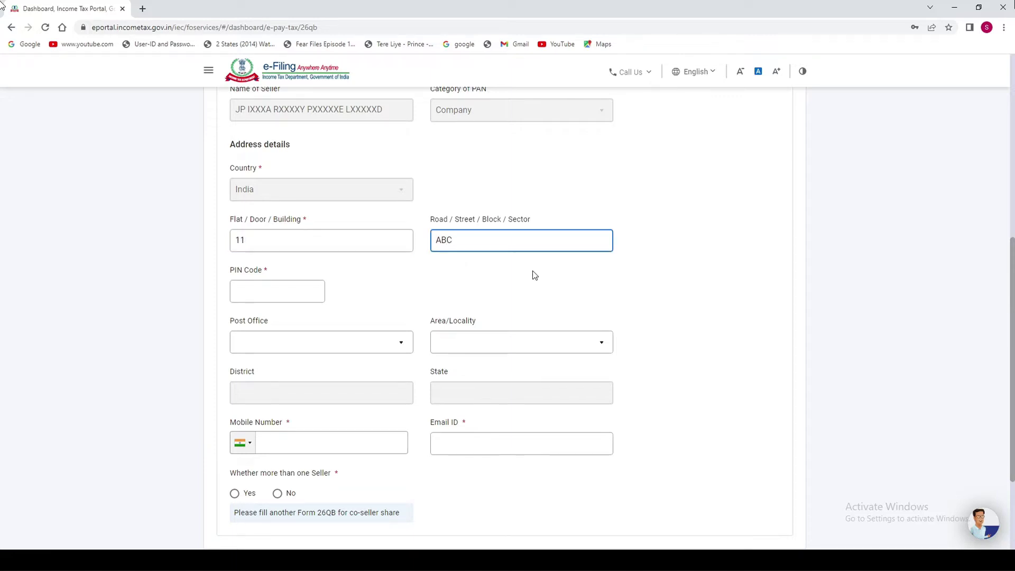
pyautogui.click(245, 291)
pyautogui.write('400093')
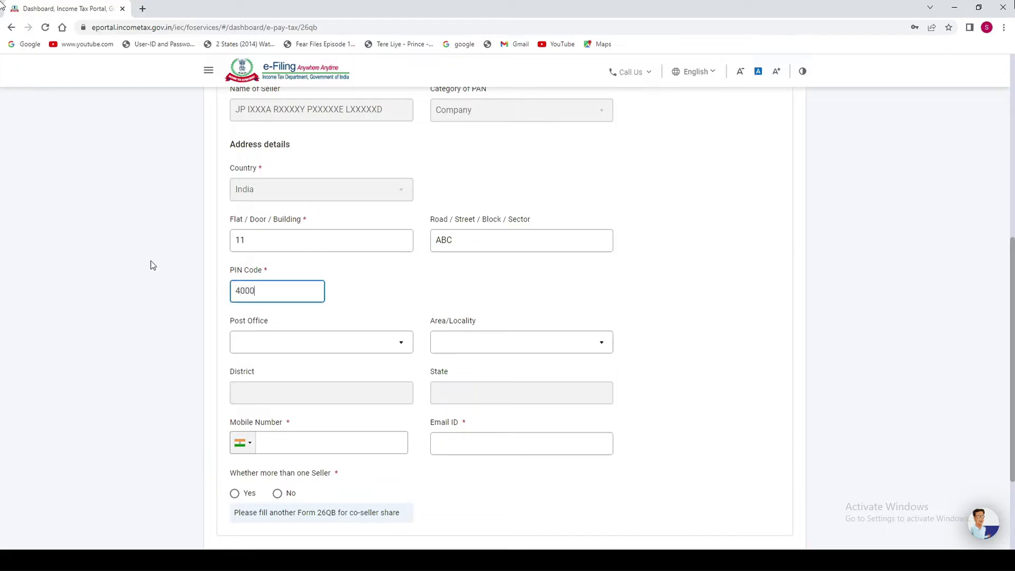
# Set the seller's post office to Chakala Midc S.o and area/locality to Mumbai.
pyautogui.click(298, 355)
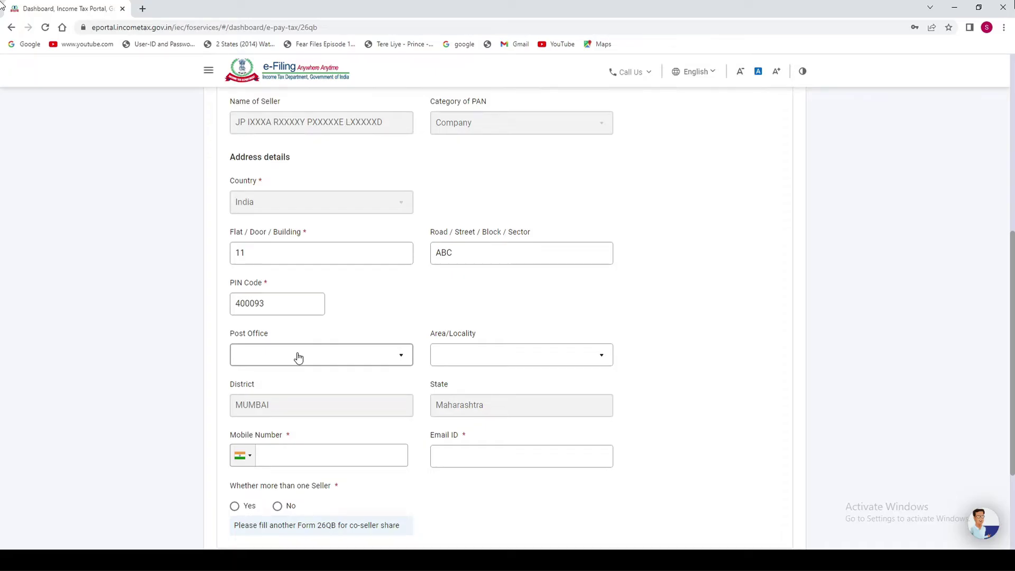
pyautogui.click(298, 358)
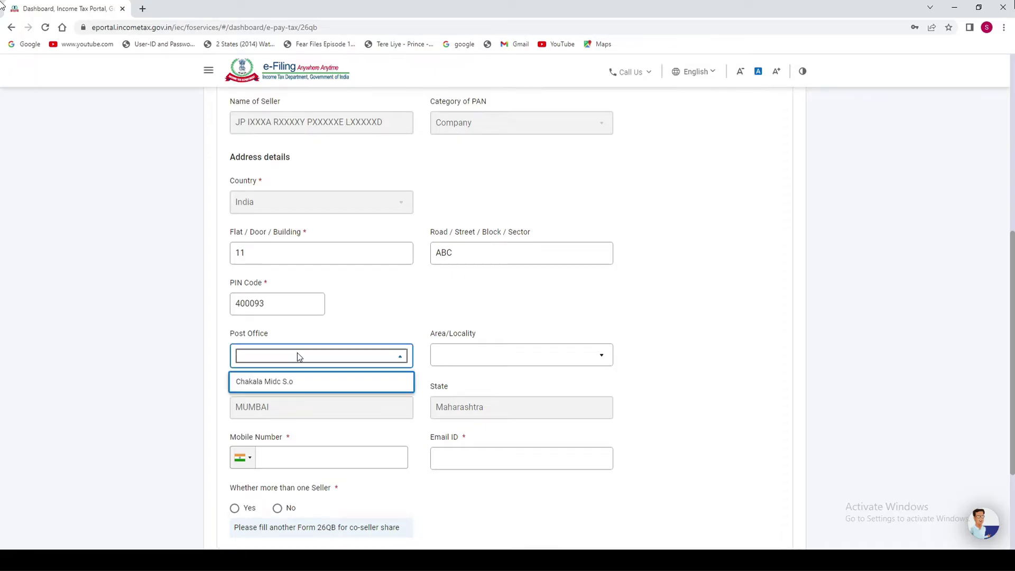
pyautogui.click(286, 382)
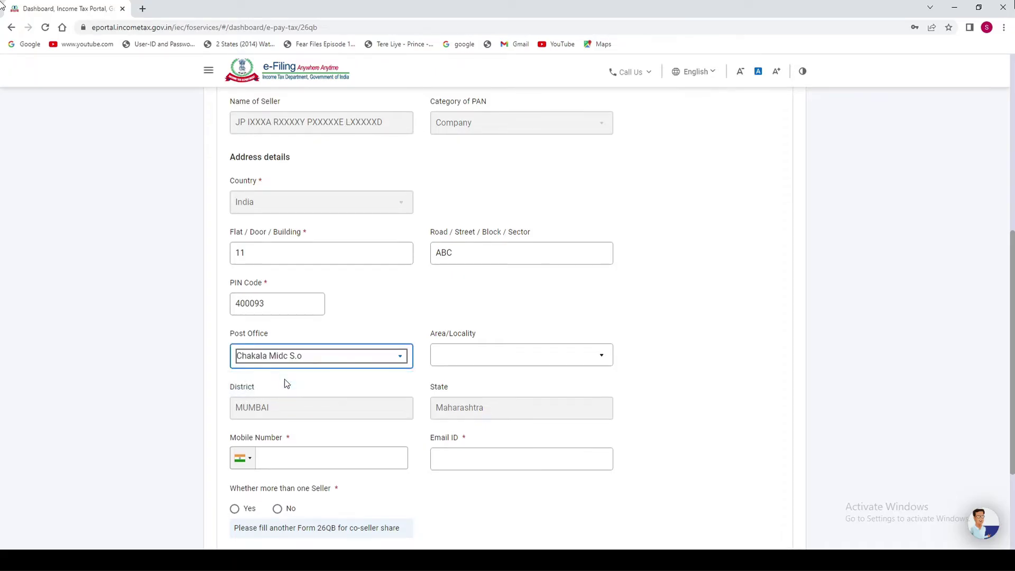
pyautogui.click(495, 357)
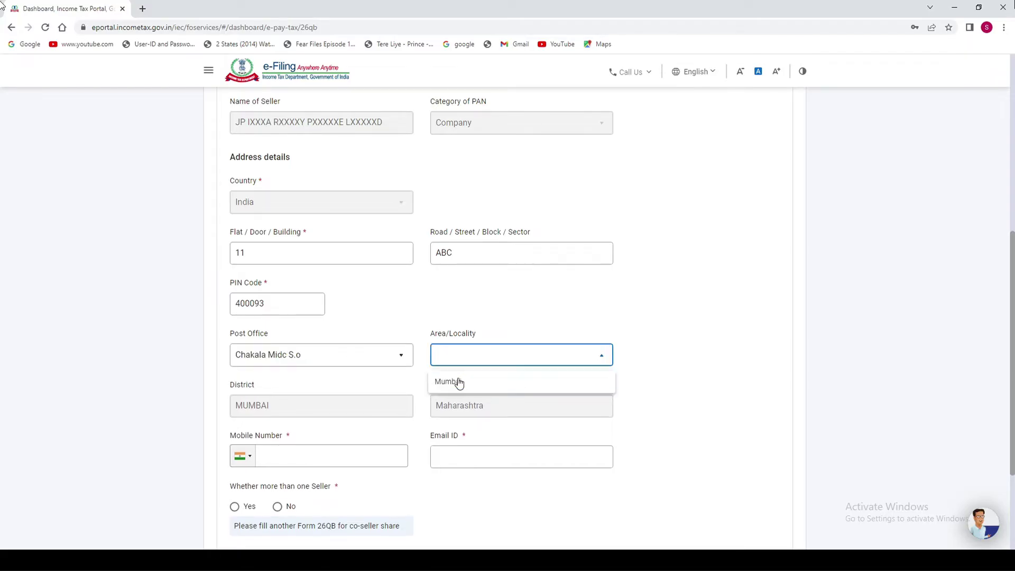
pyautogui.click(458, 382)
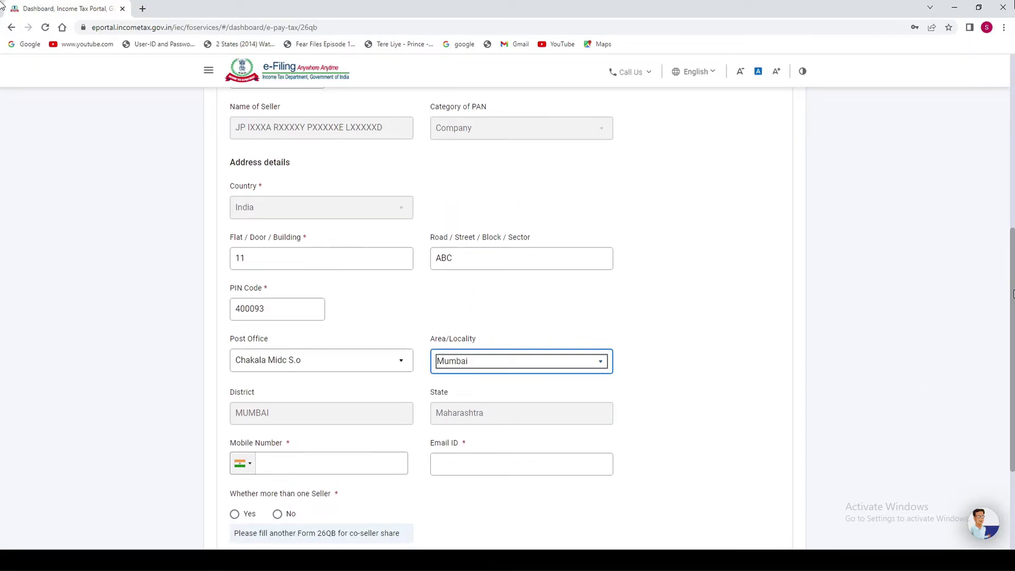
# Enter the seller's mobile number and e-mail, answer No to multiple sellers, and continue.
pyautogui.scroll(-1, 1011, 309)
pyautogui.scroll(-1, 1012, 309)
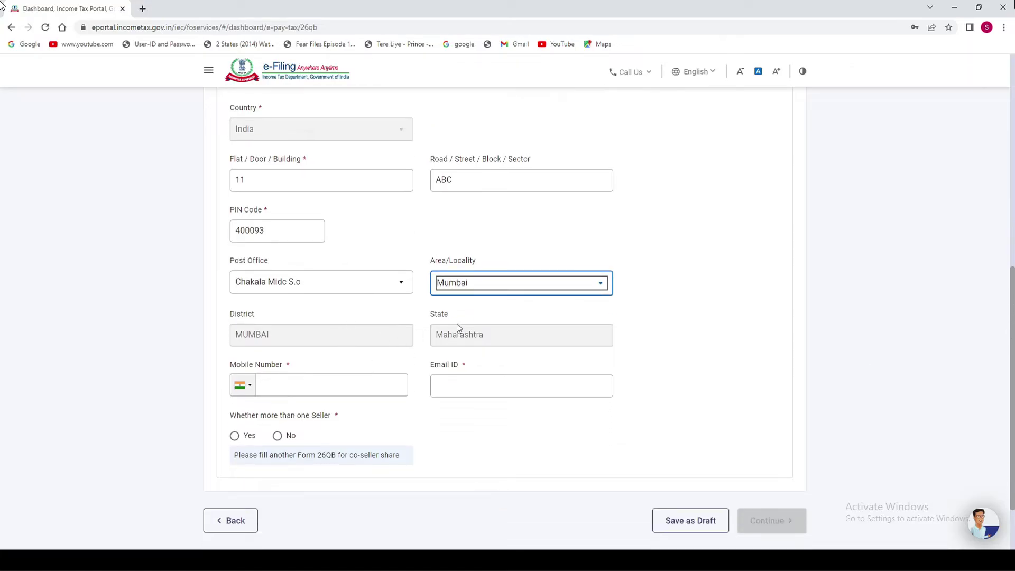
pyautogui.click(4, 349)
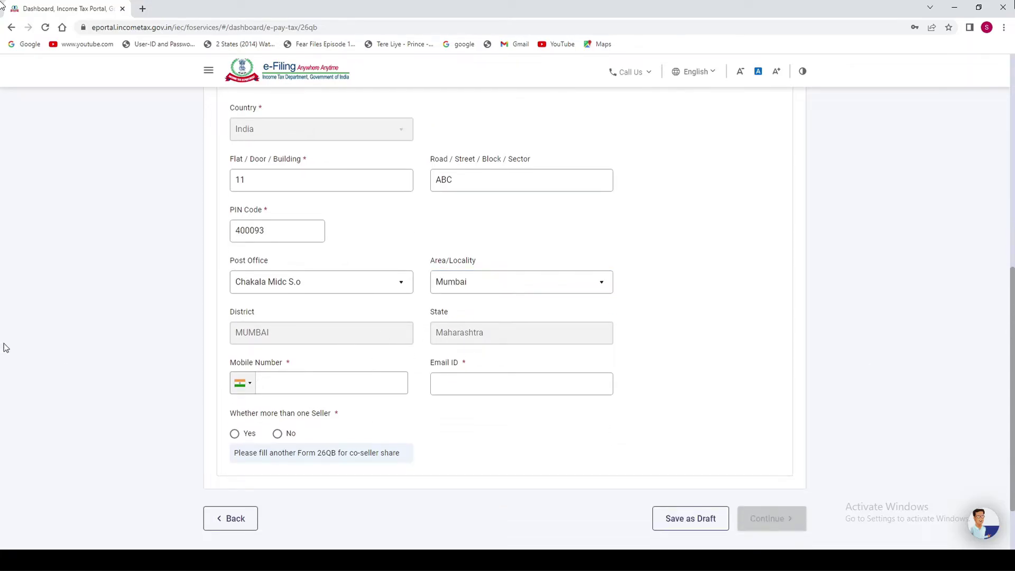
pyautogui.write('999999999999')
pyautogui.press('BackSpace')
pyautogui.press('BackSpace')
pyautogui.click(483, 386)
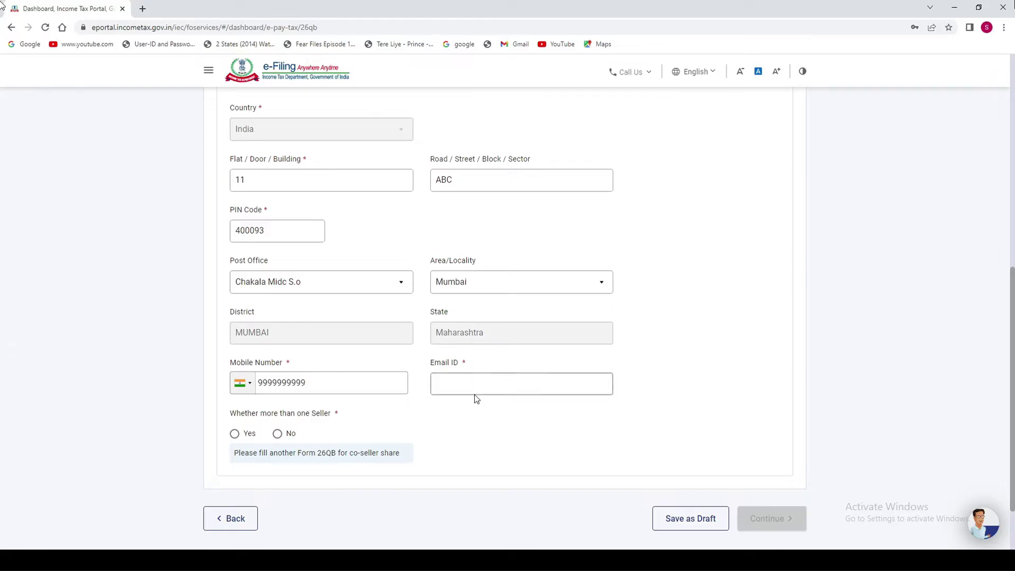
pyautogui.write('BC')
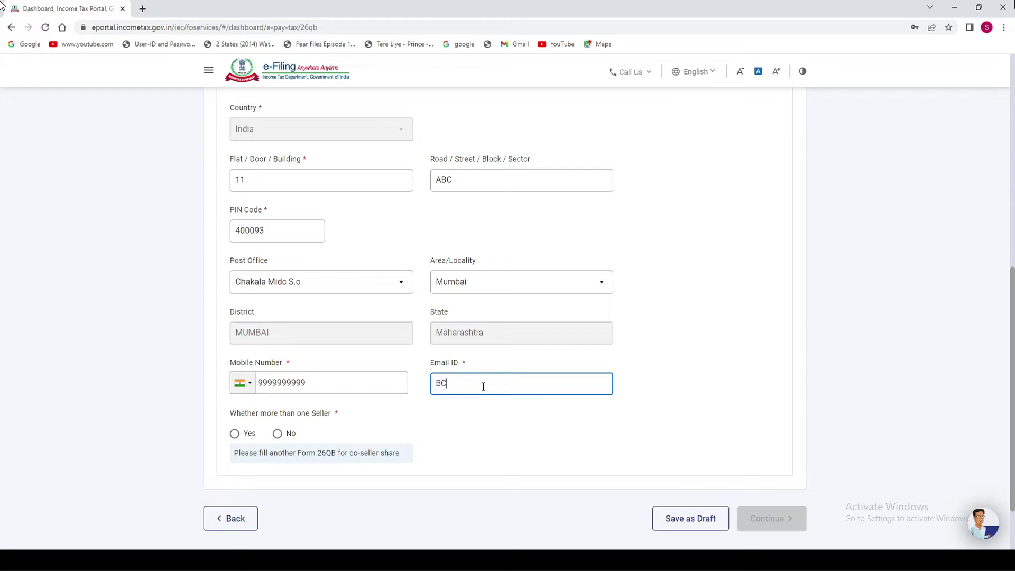
pyautogui.write('A@YAHOO.COM')
pyautogui.click(277, 434)
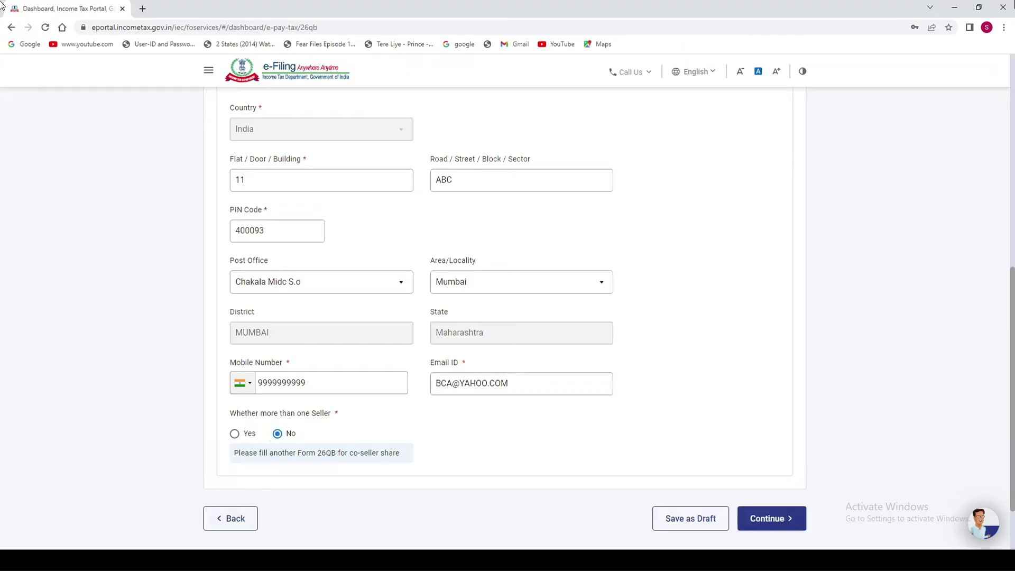
pyautogui.click(765, 519)
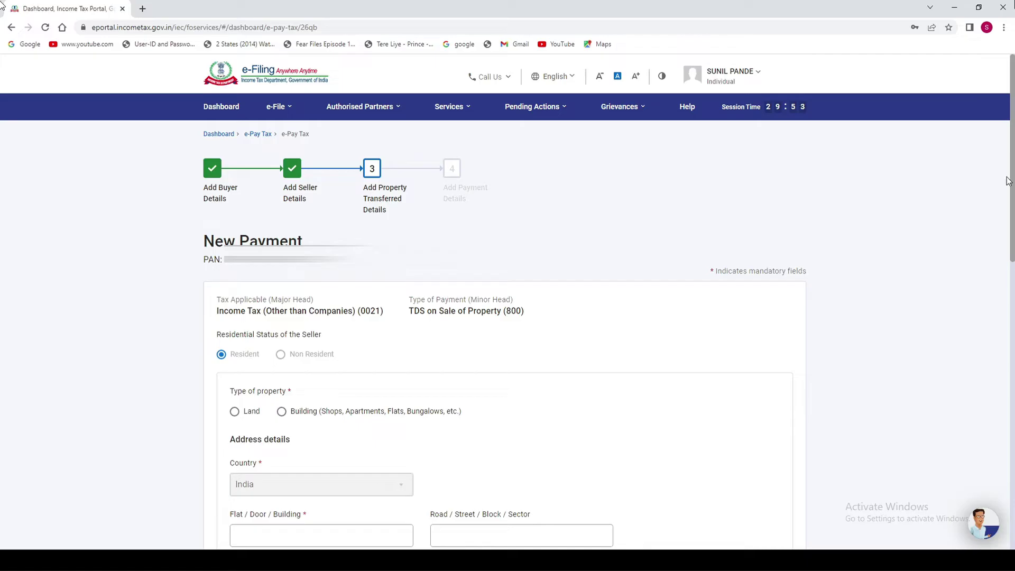
# Mark the property as a Building with flat 11 XYZ and road ABC.
pyautogui.scroll(-3, 290, 222)
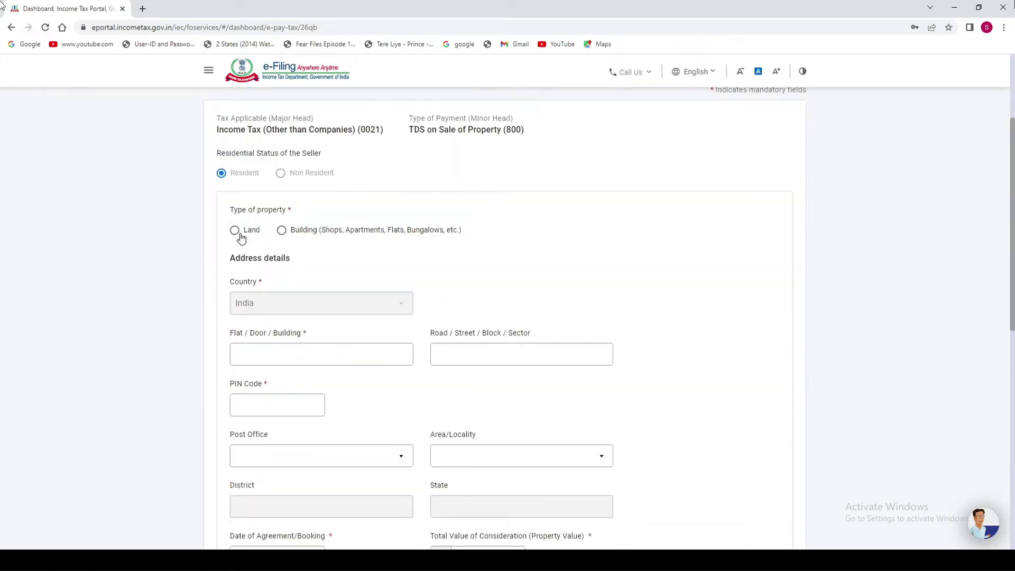
pyautogui.click(282, 233)
pyautogui.click(262, 355)
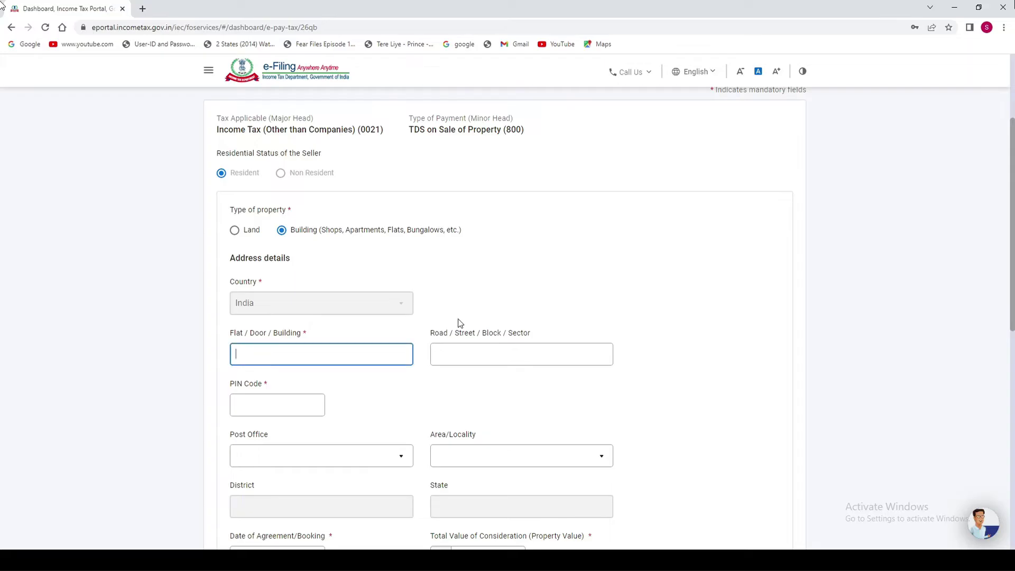
pyautogui.write('11')
pyautogui.click(433, 355)
pyautogui.write('ABC')
pyautogui.click(325, 359)
pyautogui.write('XYZ')
# Enter property PIN 400093, with post office Chakala Midc S.o and locality Mumbai.
pyautogui.click(266, 407)
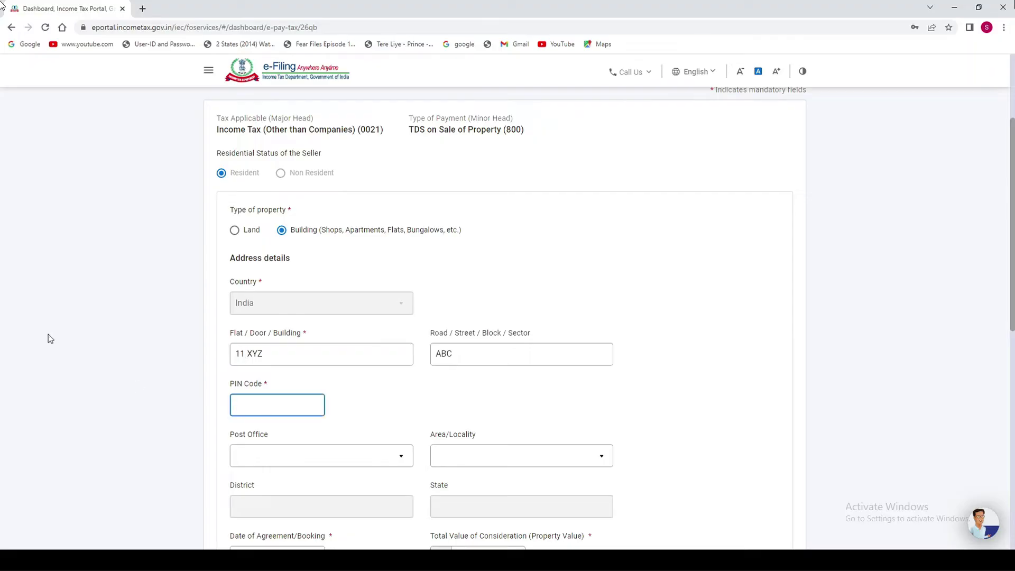
pyautogui.write('400093')
pyautogui.scroll(-3, 236, 357)
pyautogui.click(273, 316)
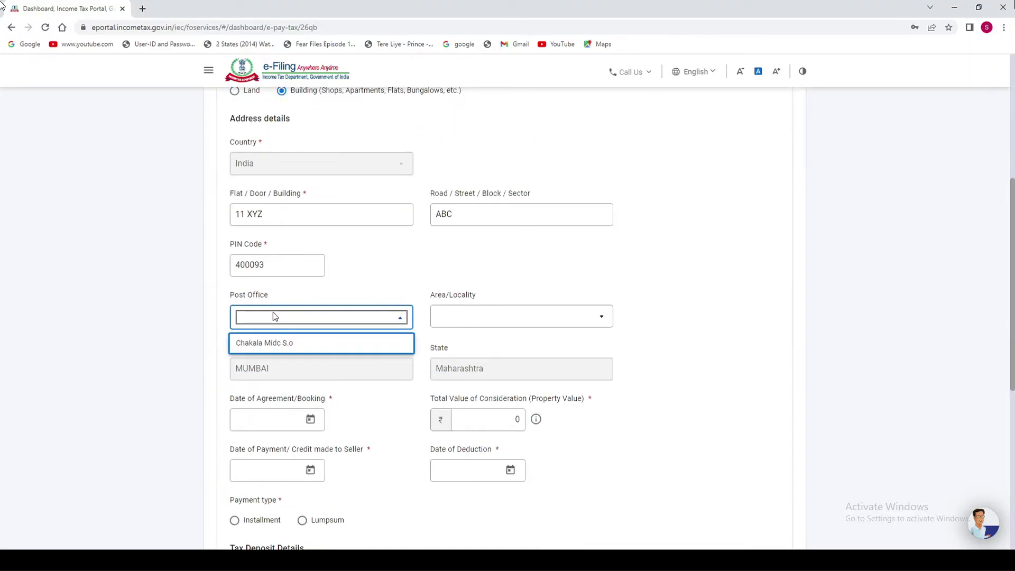
pyautogui.click(279, 345)
pyautogui.click(493, 323)
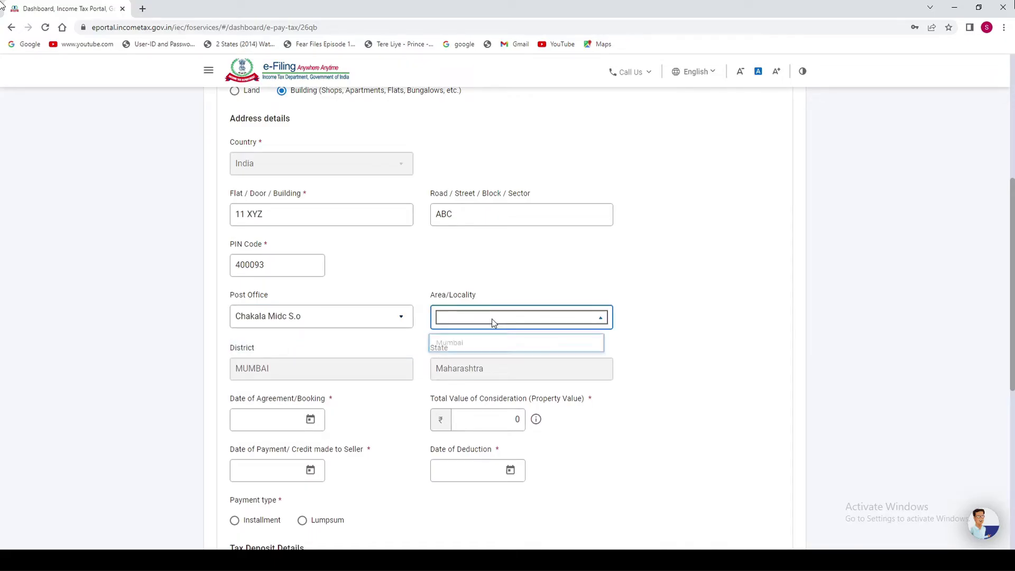
pyautogui.click(457, 346)
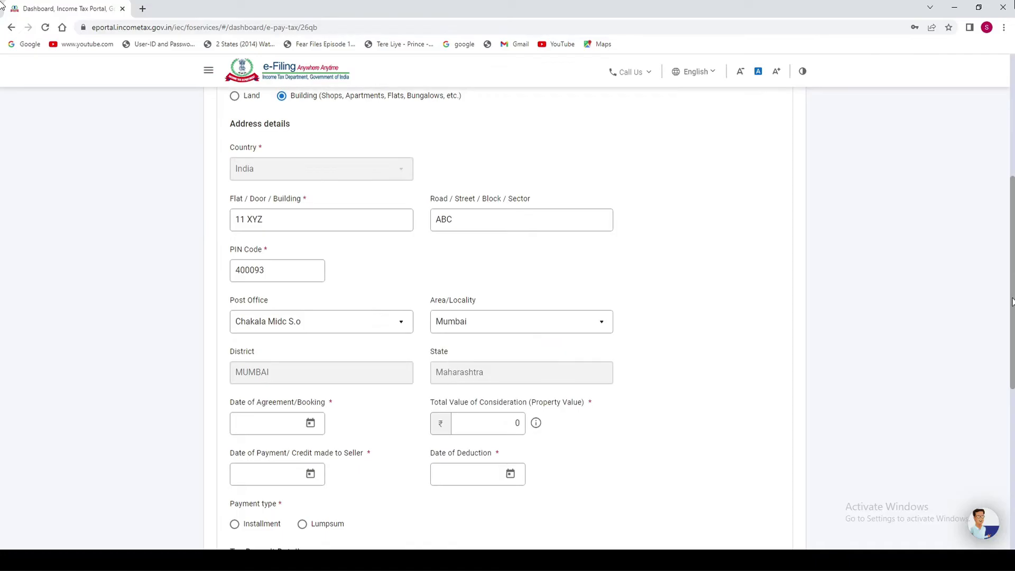
pyautogui.scroll(-1, 1010, 332)
pyautogui.scroll(-2, 1011, 332)
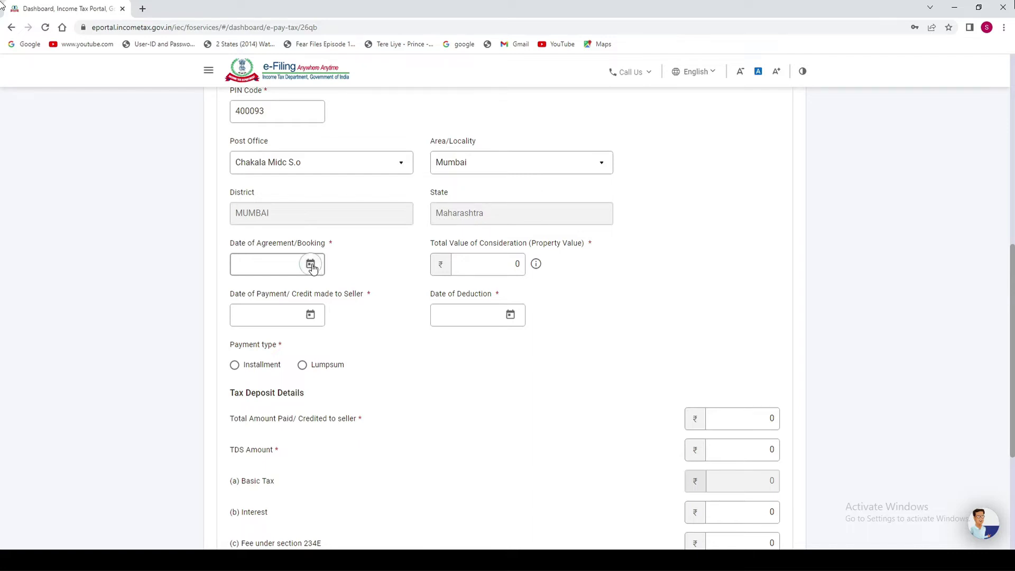
# Set the agreement date to 01-Dec-2022 and the total property value to 70,00,000.
pyautogui.click(312, 266)
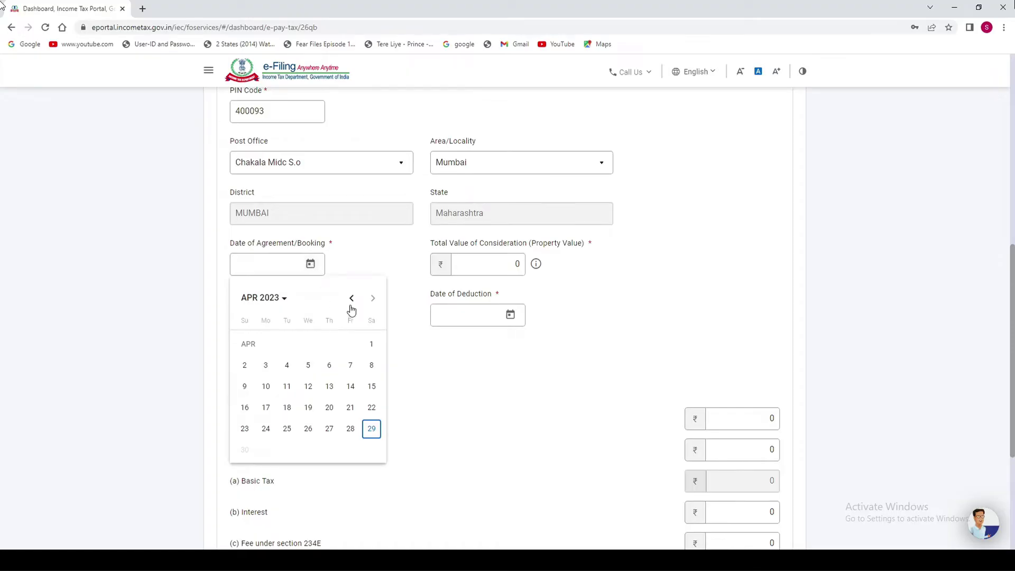
pyautogui.click(277, 303)
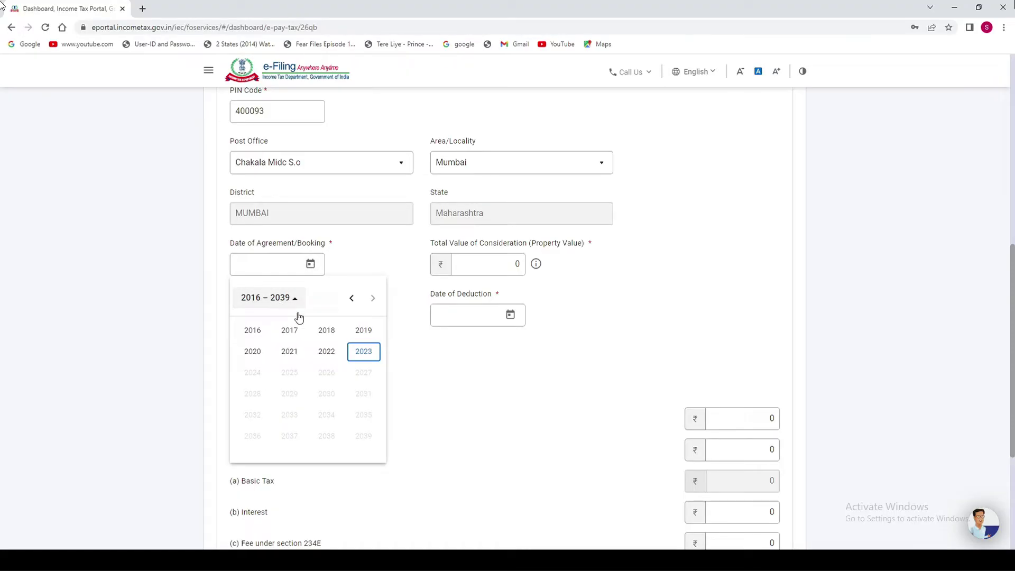
pyautogui.click(330, 352)
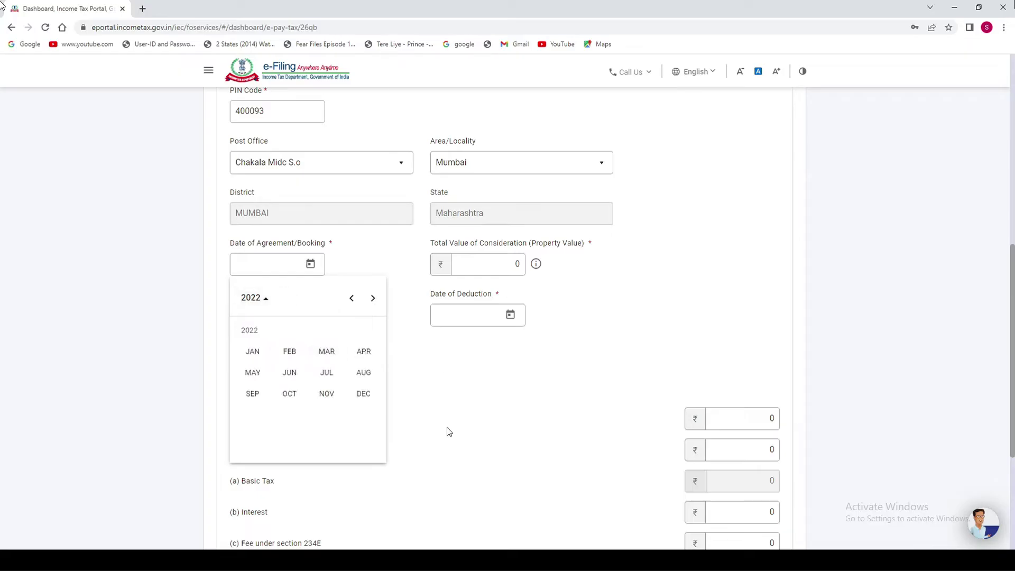
pyautogui.click(364, 399)
pyautogui.click(331, 344)
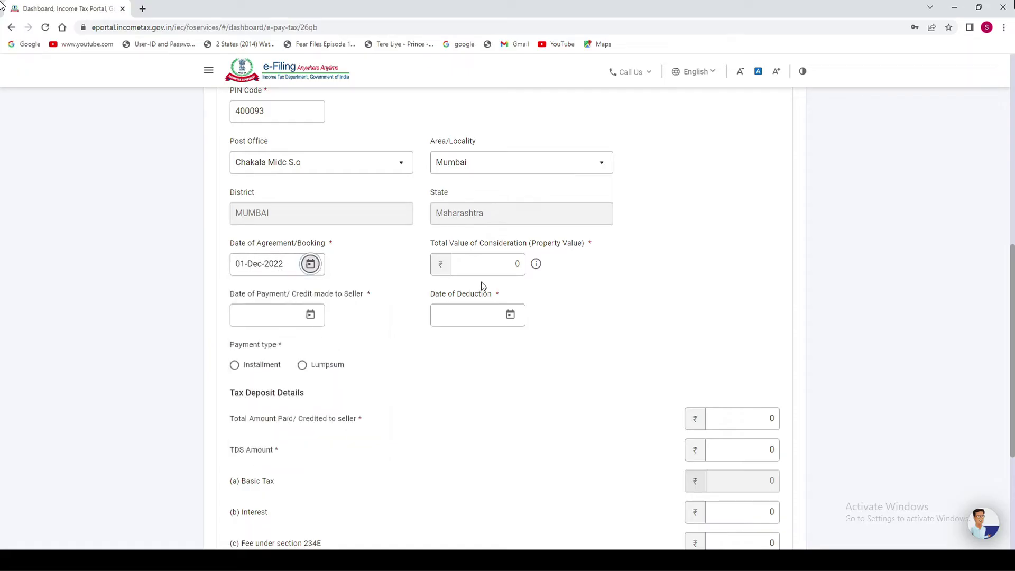
pyautogui.click(518, 263)
pyautogui.click(518, 264)
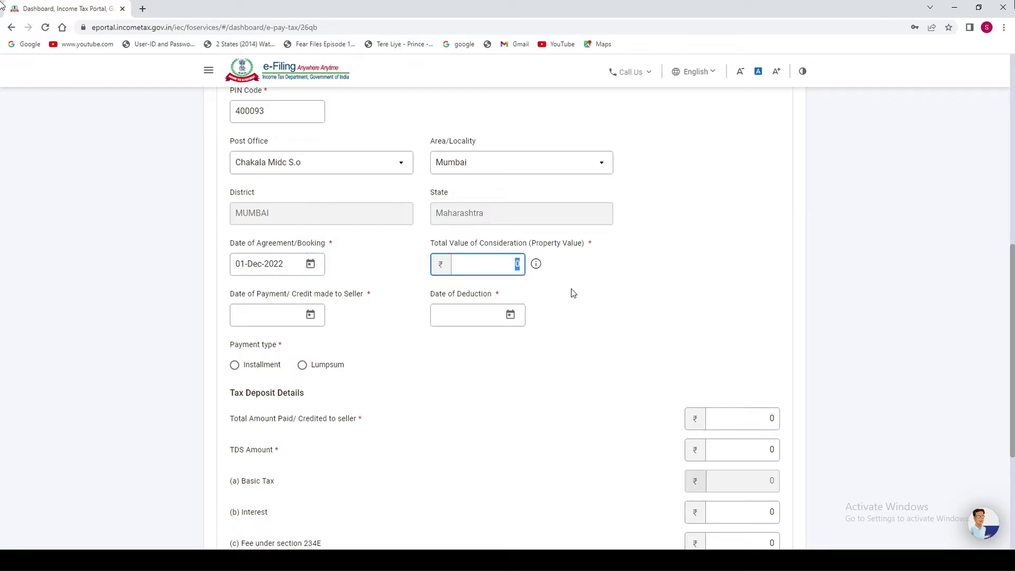
pyautogui.write('7')
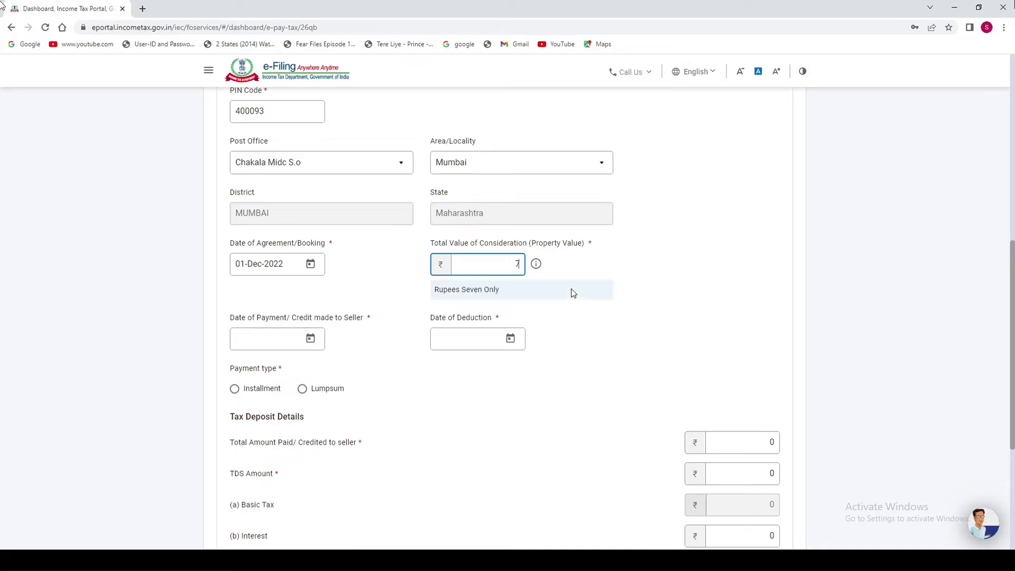
pyautogui.write('0,00,000')
# Set the payment date to 03-Apr-2023 and choose Installment as the payment type.
pyautogui.click(311, 339)
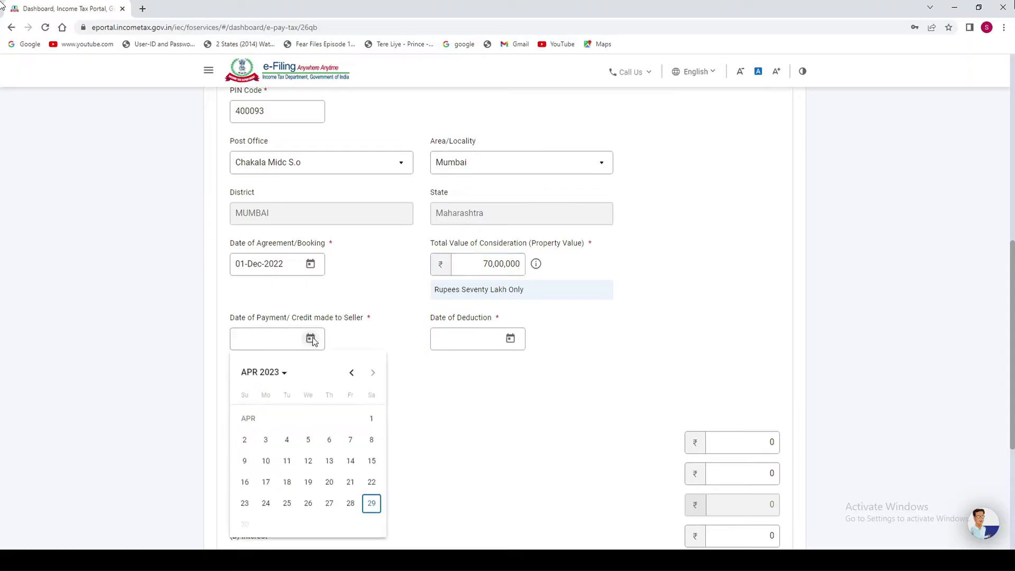
pyautogui.click(266, 440)
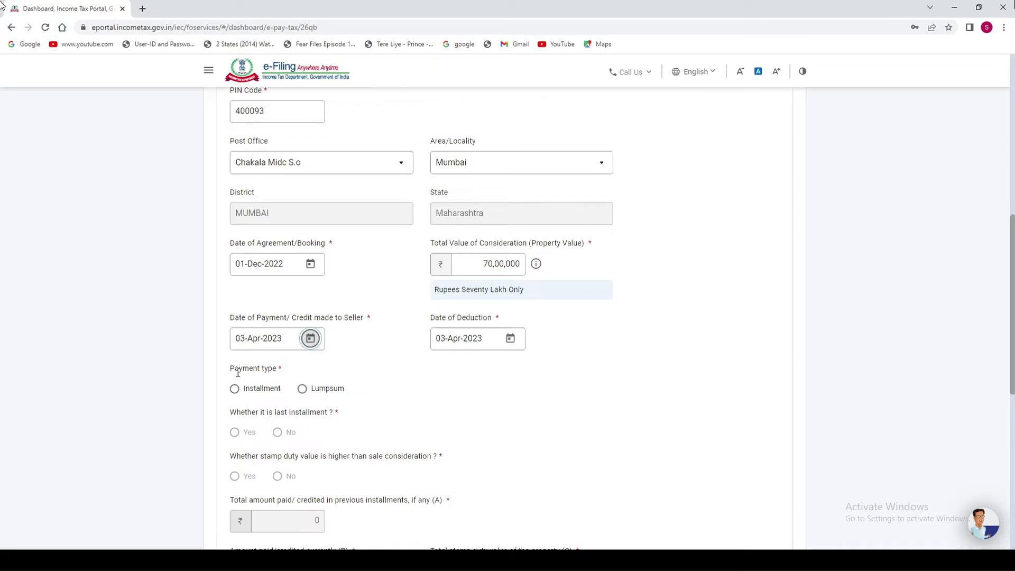
pyautogui.moveTo(230, 370); pyautogui.dragTo(269, 373)
pyautogui.click(269, 372)
pyautogui.click(236, 394)
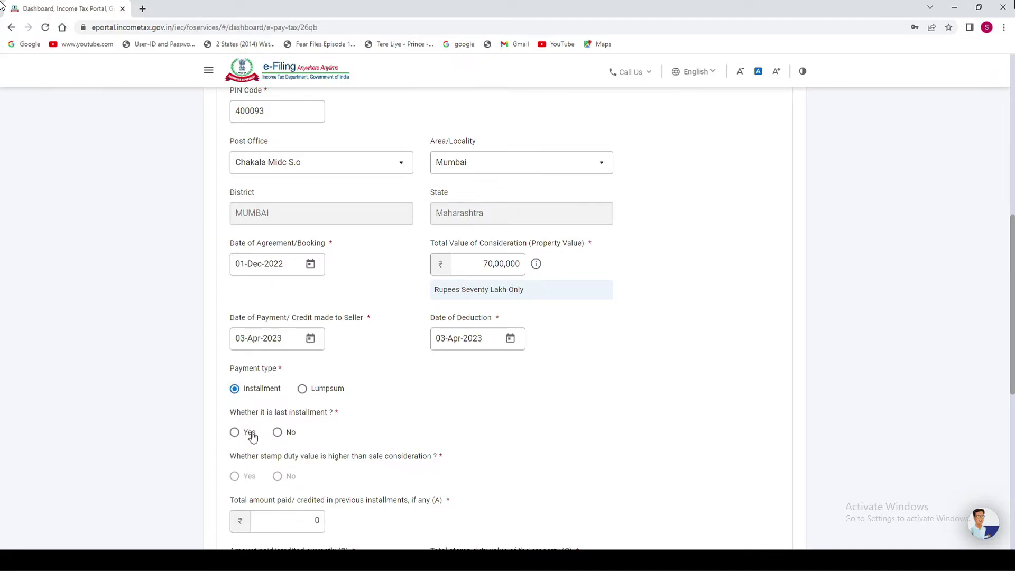
# Mark this as not the last installment, with 20,00,000 paid in previous installments.
pyautogui.click(276, 436)
pyautogui.scroll(-3, 342, 389)
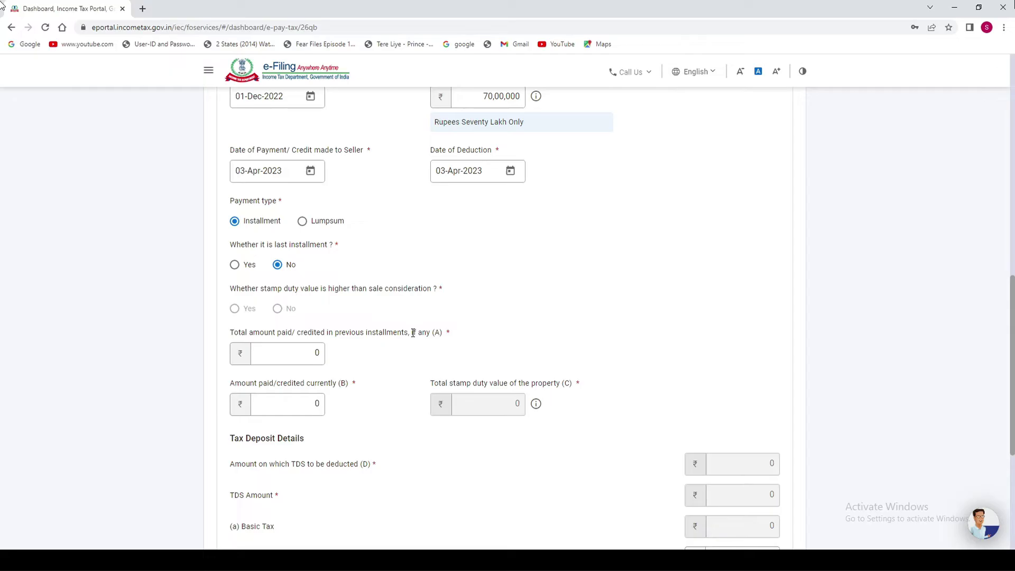
pyautogui.click(315, 352)
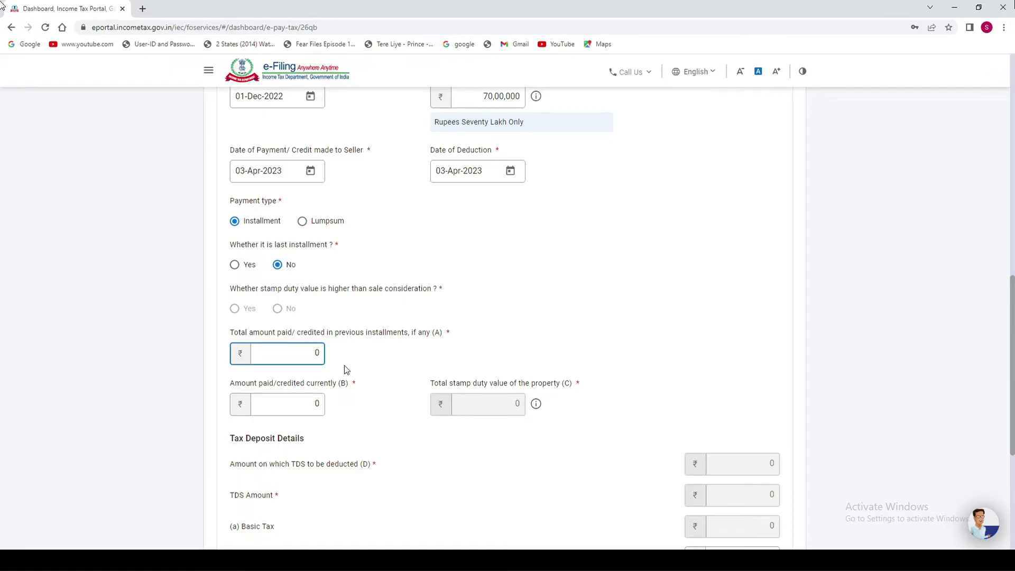
pyautogui.write('20,00,00')
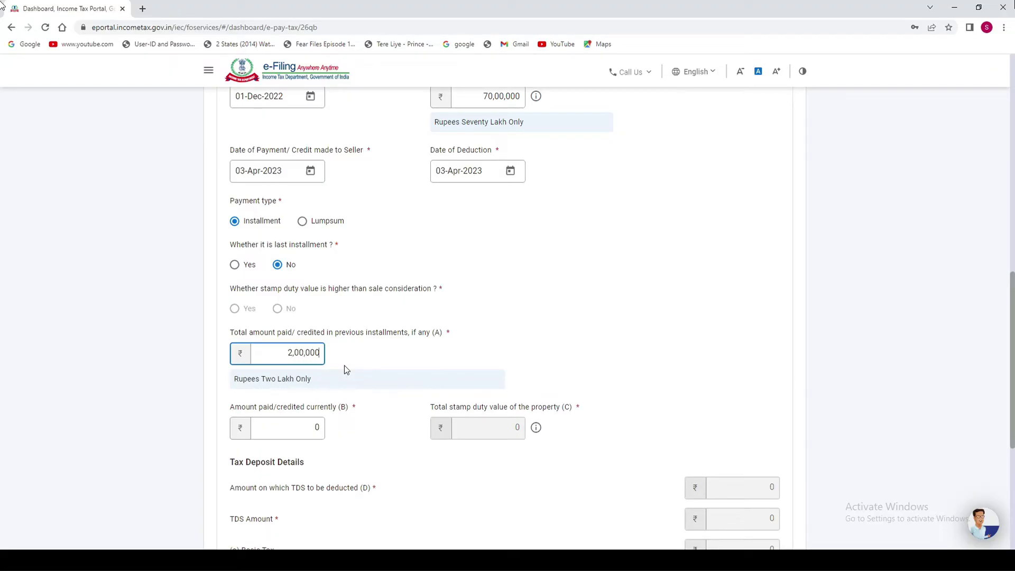
pyautogui.write('0')
pyautogui.click(372, 441)
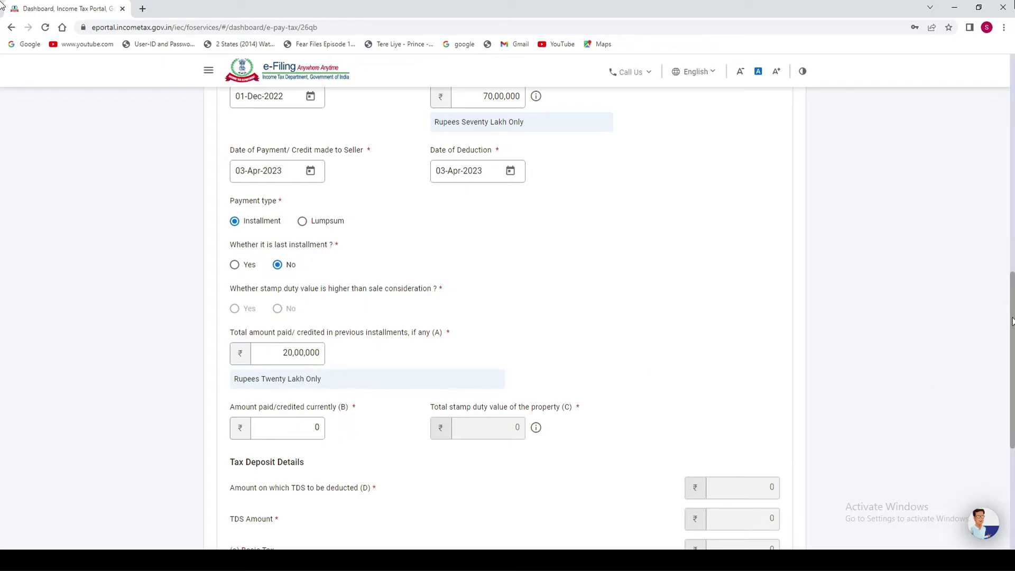
# Enter 10,00,000 as the amount paid currently, giving a TDS of 10,000.
pyautogui.scroll(-2, 1011, 320)
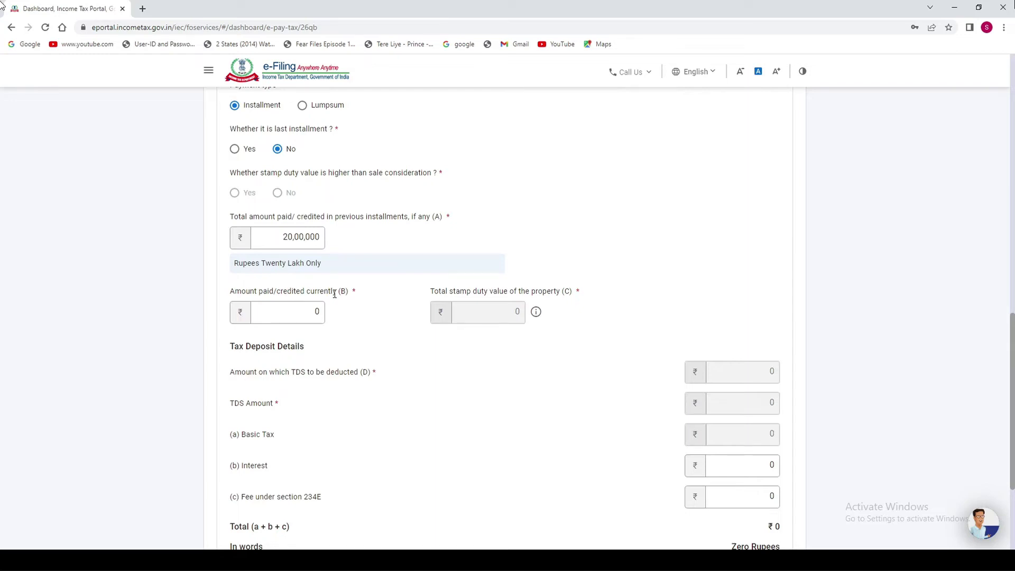
pyautogui.click(312, 312)
pyautogui.write('10000000')
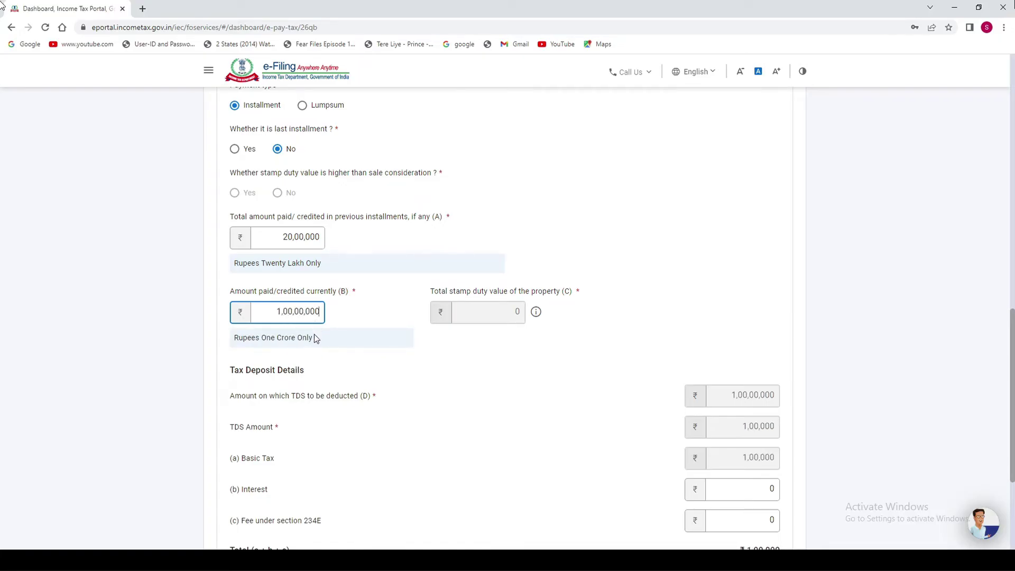
pyautogui.press('BackSpace')
pyautogui.click(429, 361)
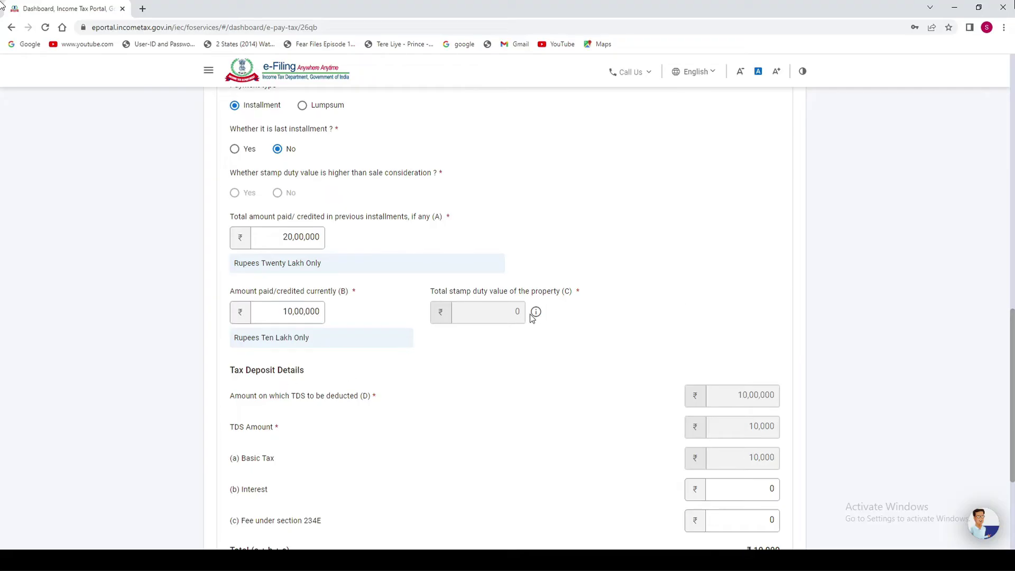
pyautogui.moveTo(536, 312)
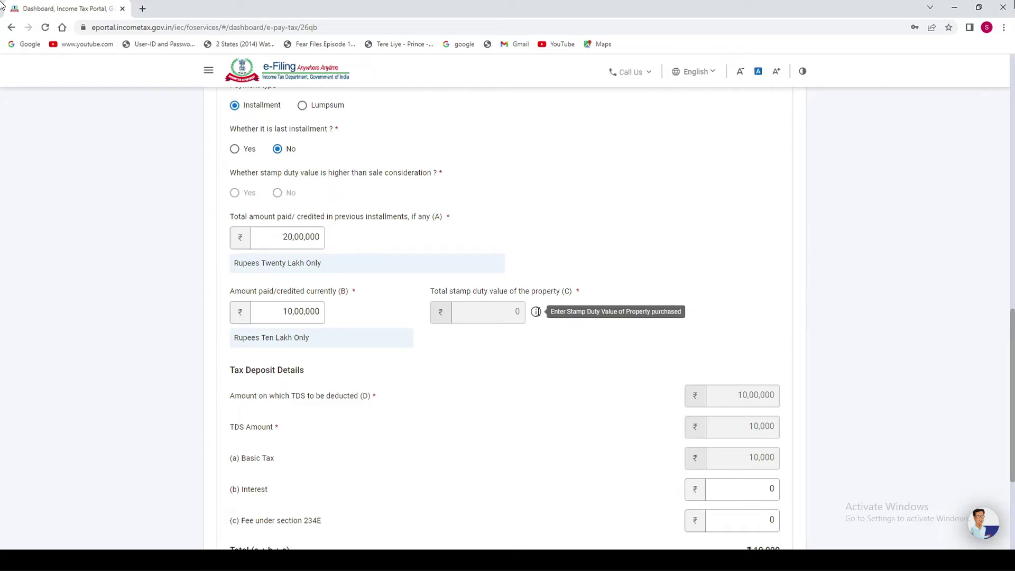
pyautogui.doubleClick(517, 313)
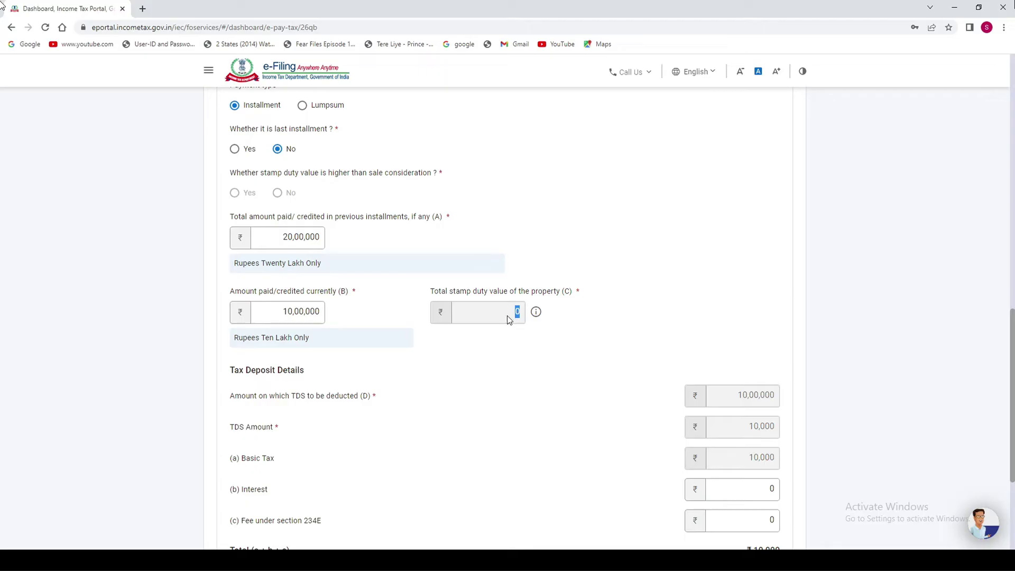
pyautogui.click(244, 196)
pyautogui.scroll(-3, 455, 394)
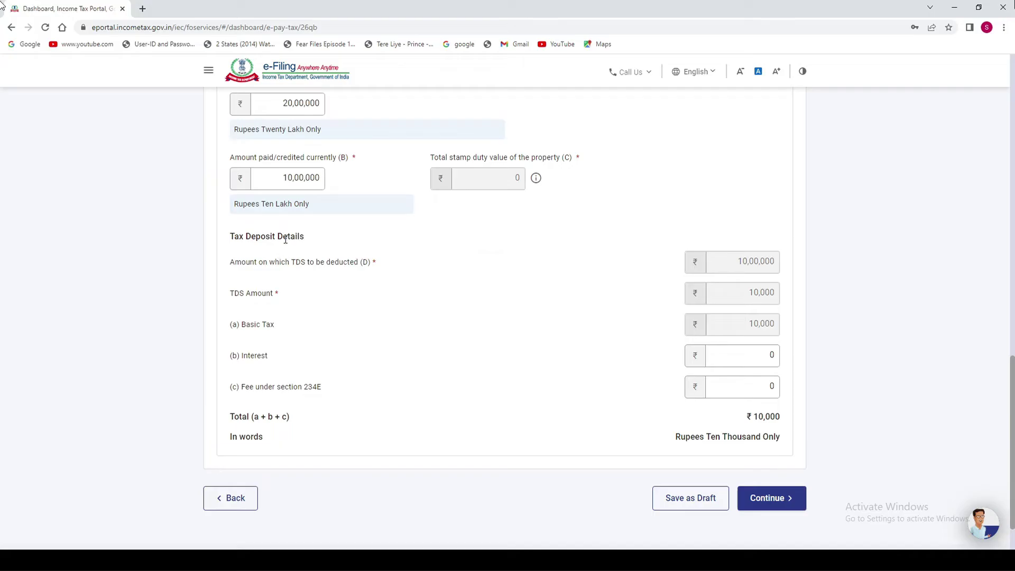
pyautogui.moveTo(234, 237); pyautogui.dragTo(372, 262)
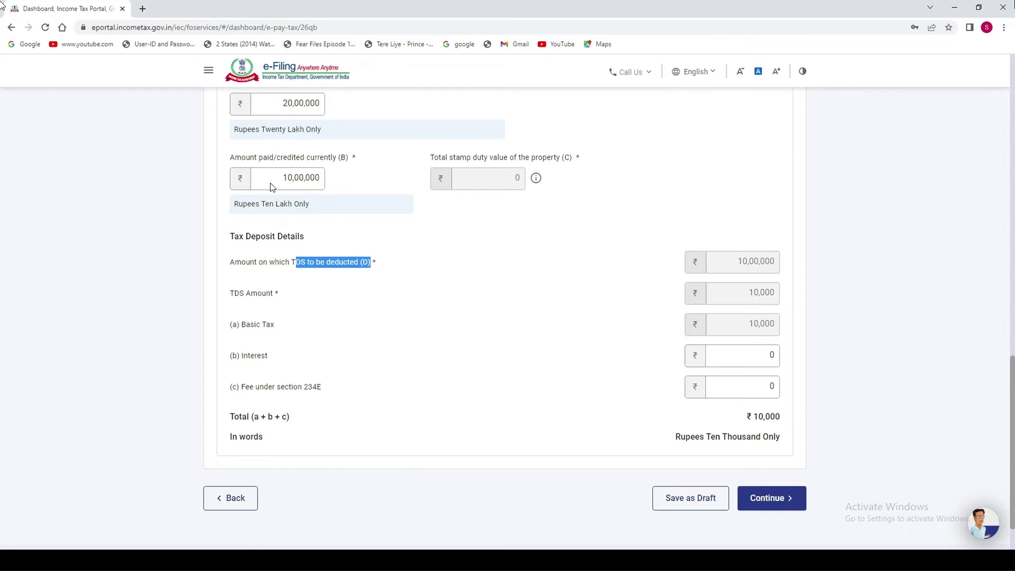
pyautogui.click(273, 300)
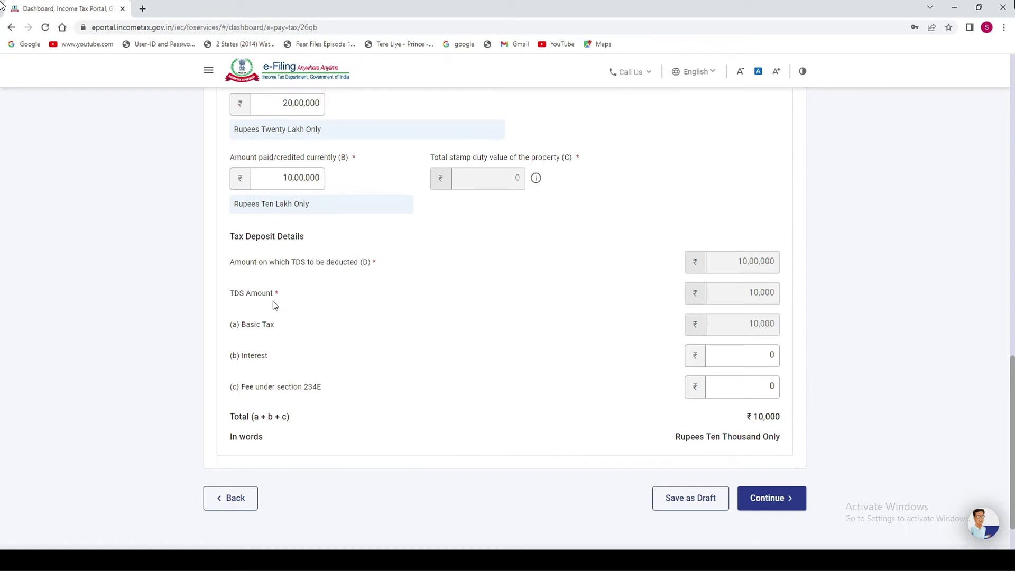
pyautogui.moveTo(753, 292); pyautogui.dragTo(772, 295)
pyautogui.click(246, 327)
pyautogui.moveTo(753, 417); pyautogui.dragTo(781, 417)
pyautogui.click(671, 446)
pyautogui.click(786, 500)
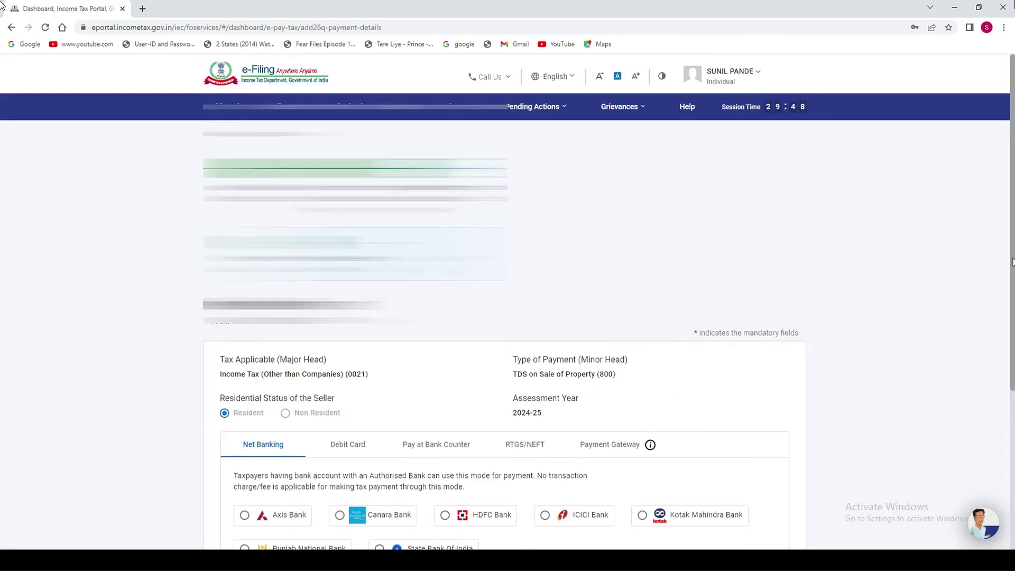
# Look through the payment mode options, then choose HDFC Bank under Net Banking and continue.
pyautogui.scroll(-4, 1010, 278)
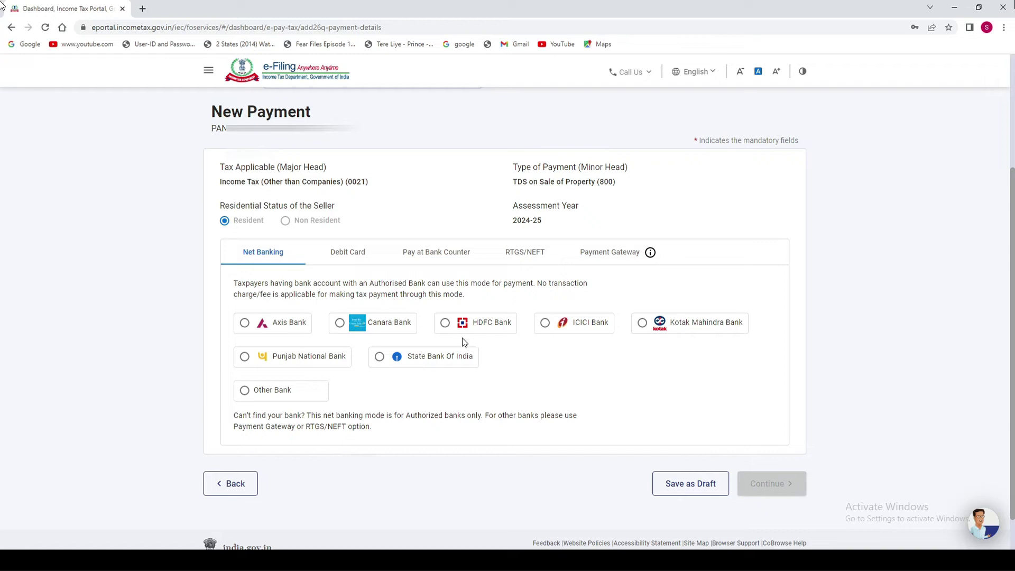
pyautogui.click(349, 256)
pyautogui.click(434, 261)
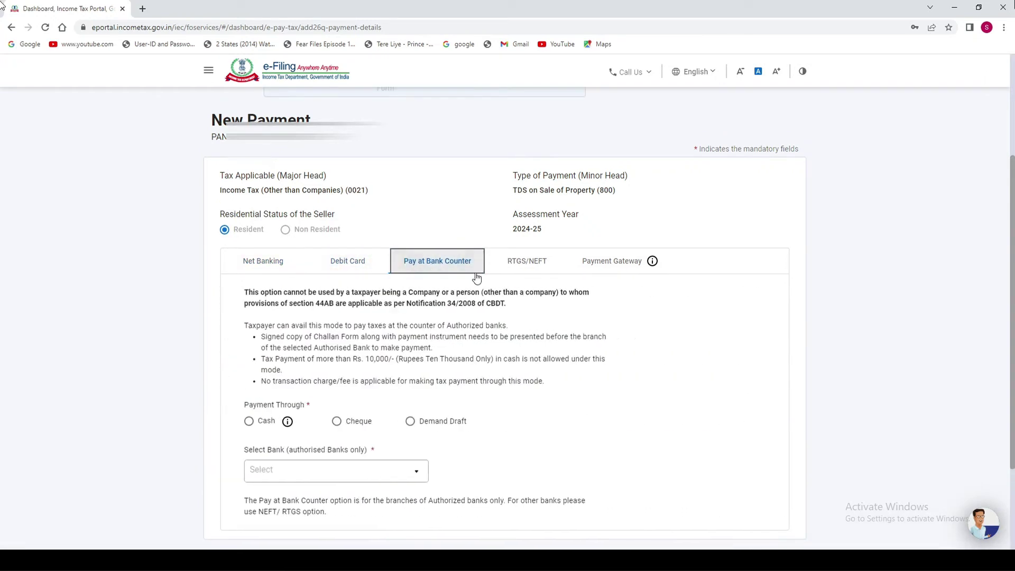
pyautogui.click(519, 262)
pyautogui.click(596, 283)
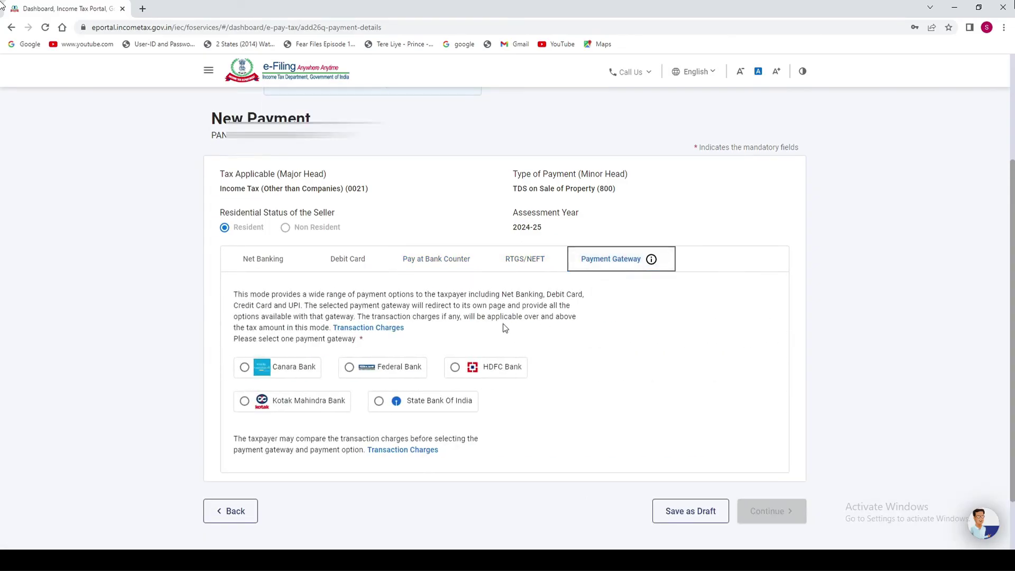
pyautogui.click(255, 262)
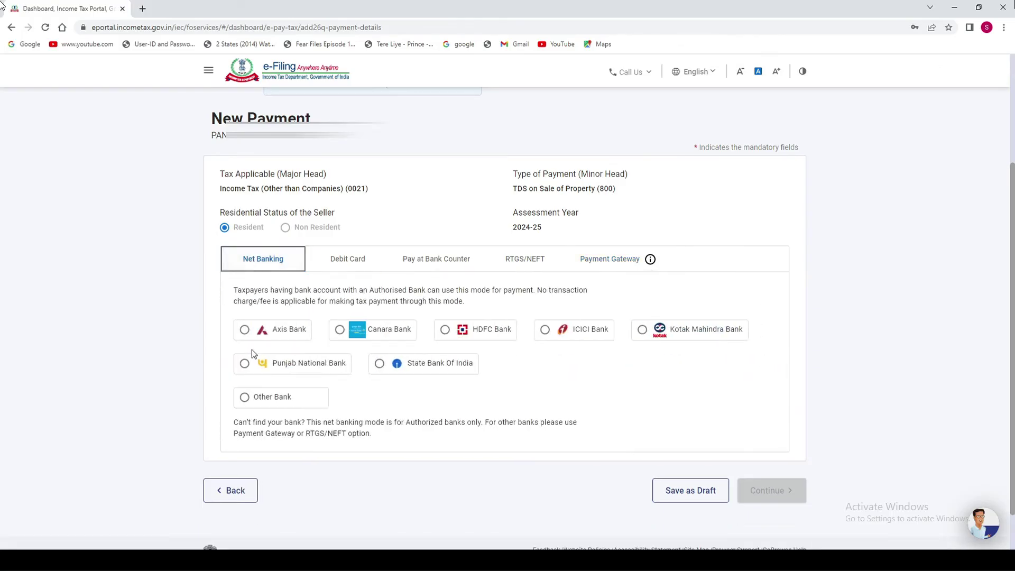
pyautogui.click(446, 331)
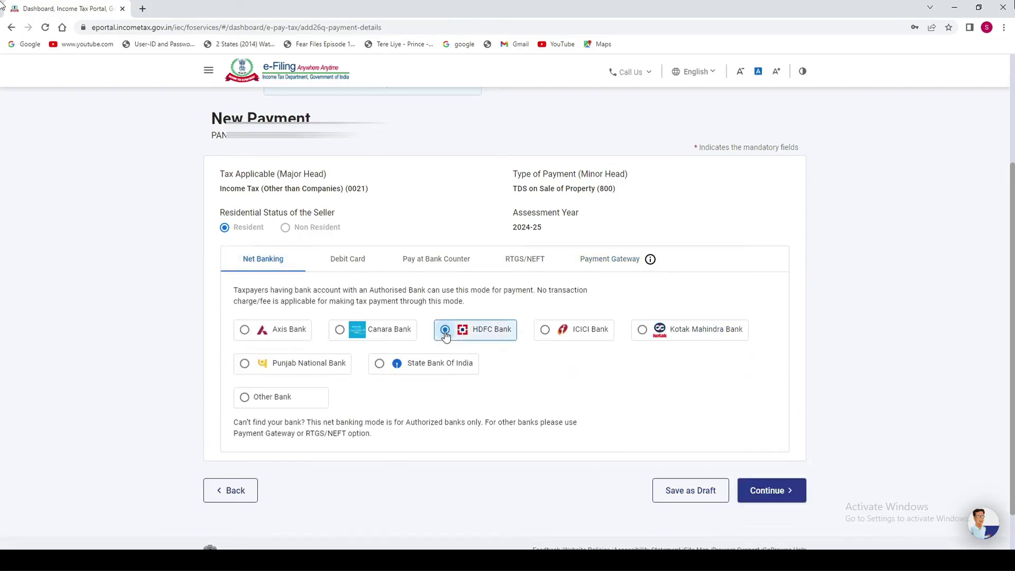
pyautogui.click(784, 491)
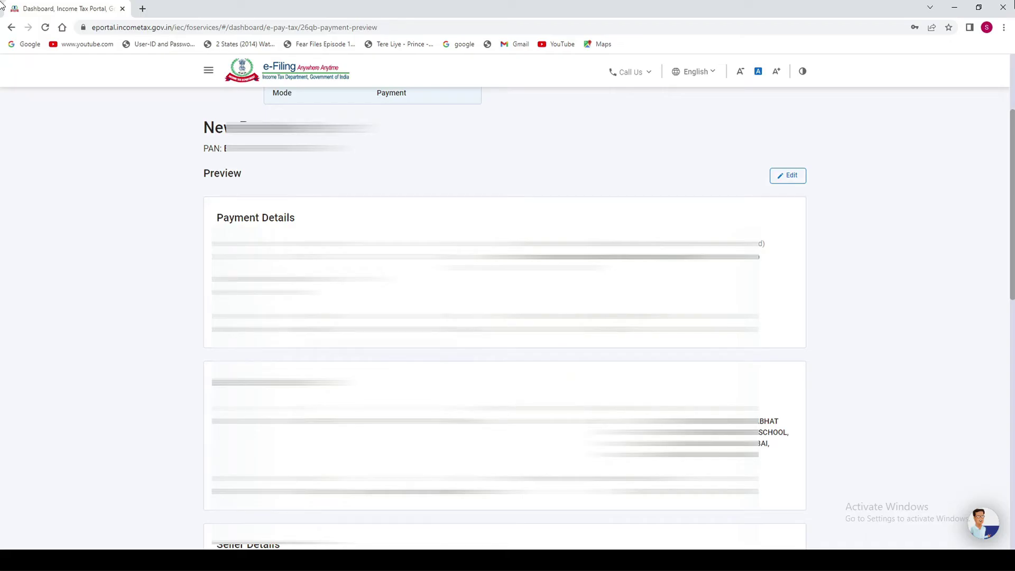
# Review the preview's TDS amount and ₹10,000 total, then choose Pay Now.
pyautogui.moveTo(1012, 232); pyautogui.dragTo(1012, 239)
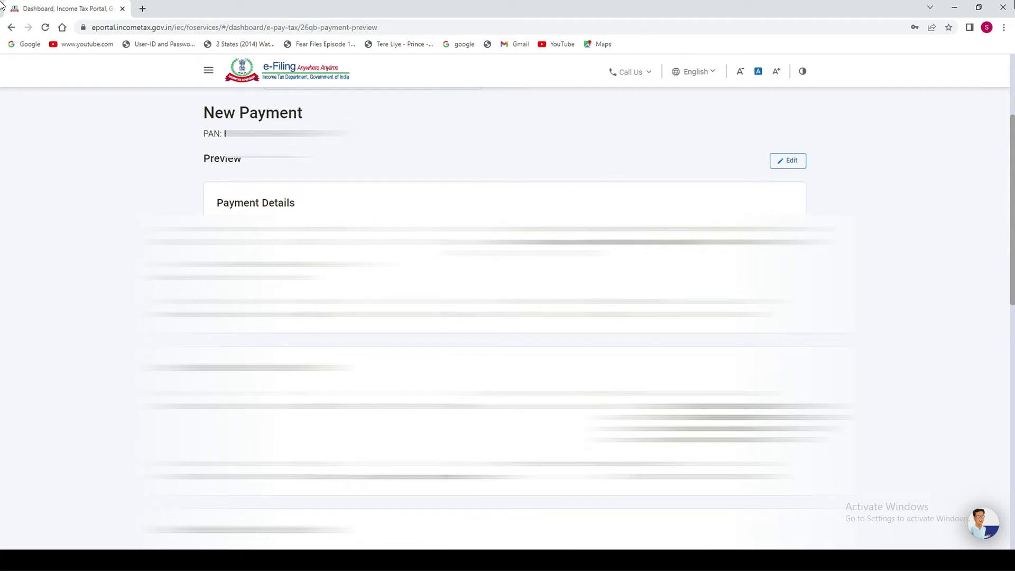
pyautogui.scroll(-5, 1011, 221)
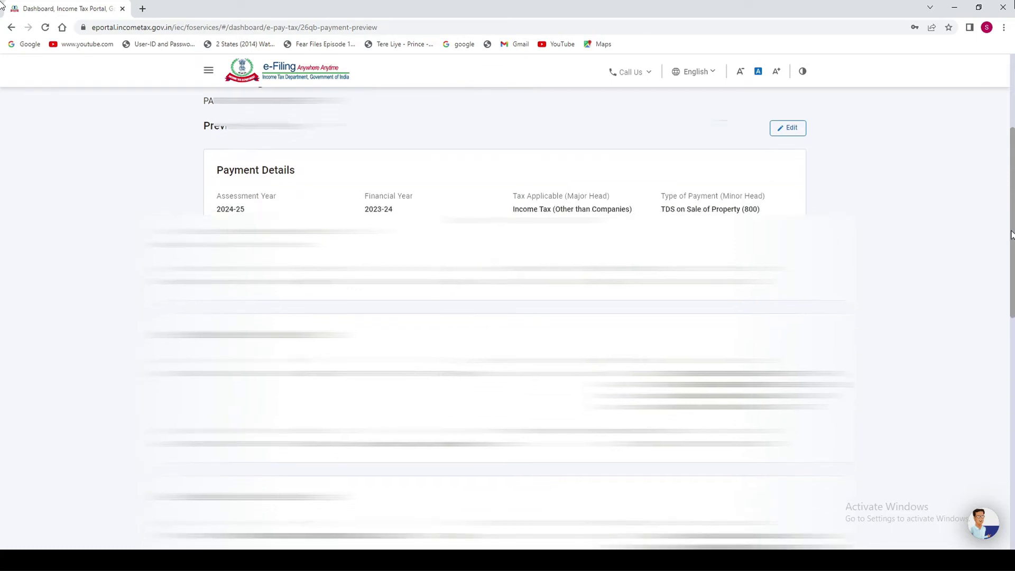
pyautogui.scroll(-6, 845, 411)
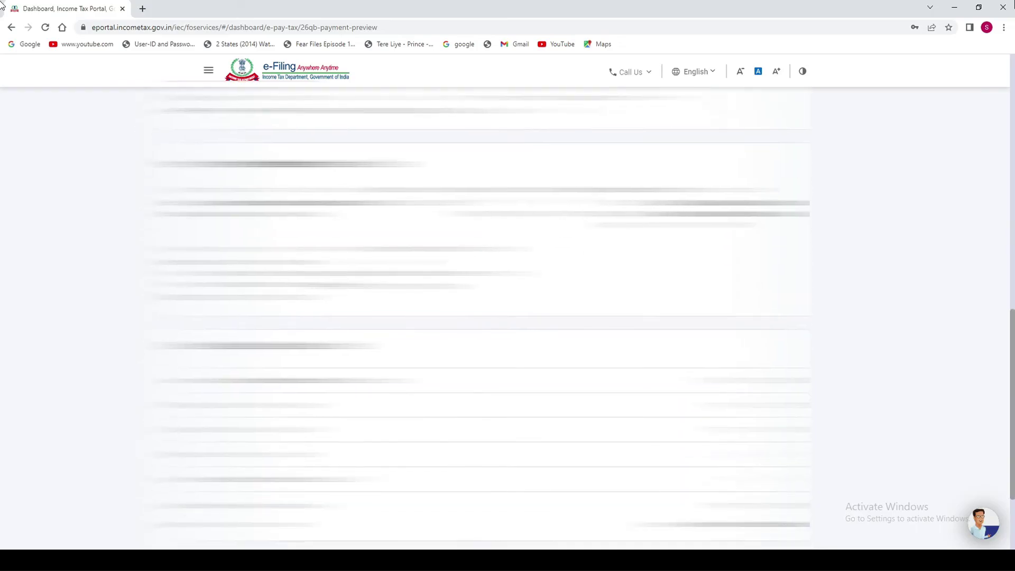
pyautogui.moveTo(764, 253); pyautogui.dragTo(807, 281)
pyautogui.click(784, 302)
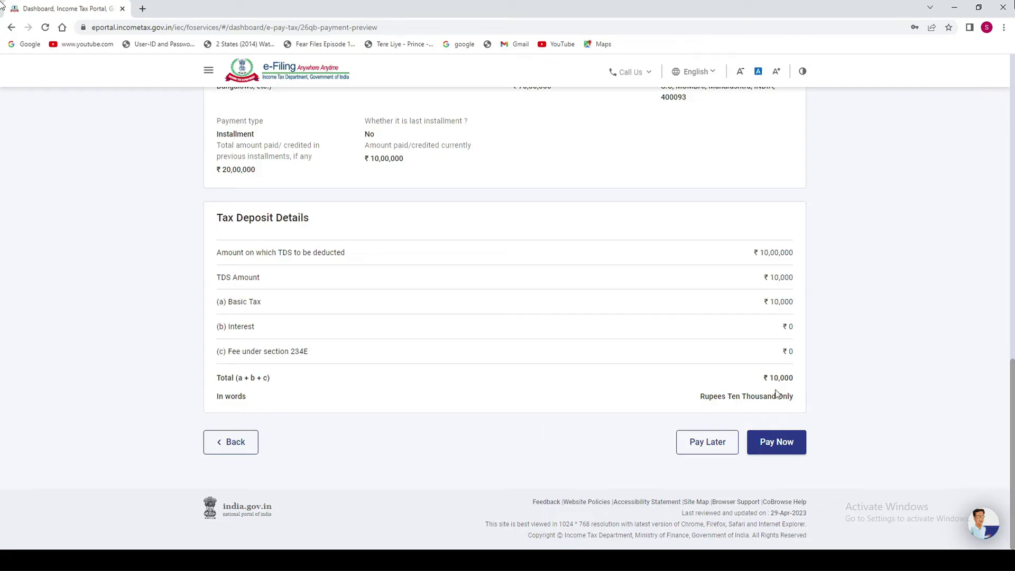
pyautogui.moveTo(774, 377); pyautogui.dragTo(797, 379)
pyautogui.click(845, 443)
pyautogui.click(776, 442)
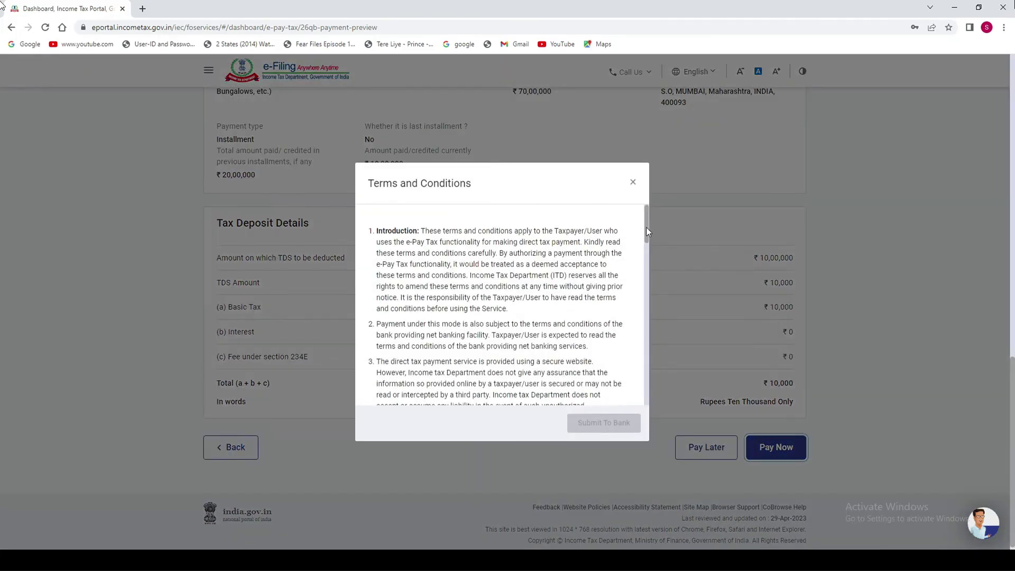
# Accept the payment terms and conditions and submit the 26QB payment to the bank.
pyautogui.moveTo(646, 227); pyautogui.dragTo(646, 404)
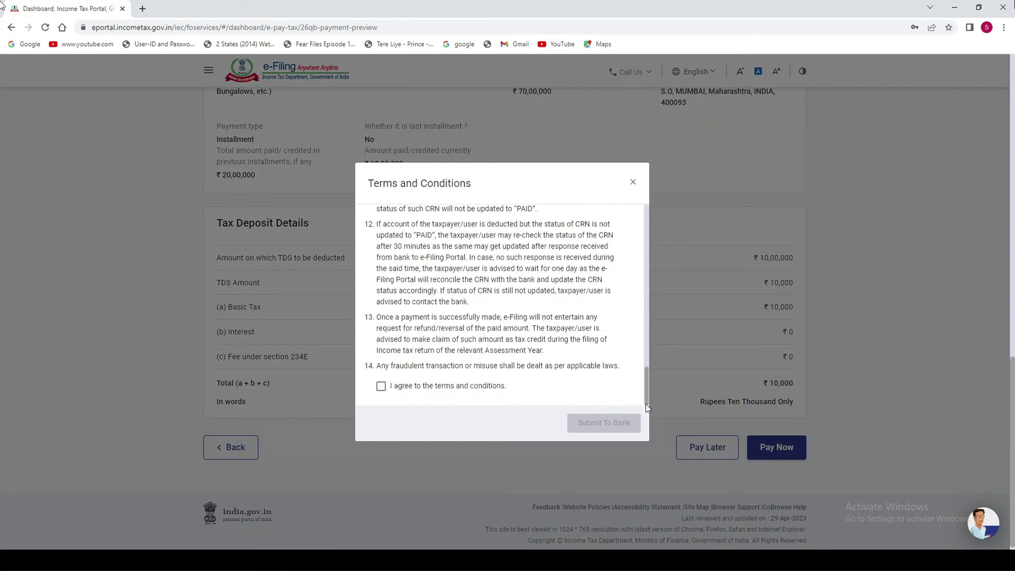
pyautogui.click(380, 386)
pyautogui.click(596, 425)
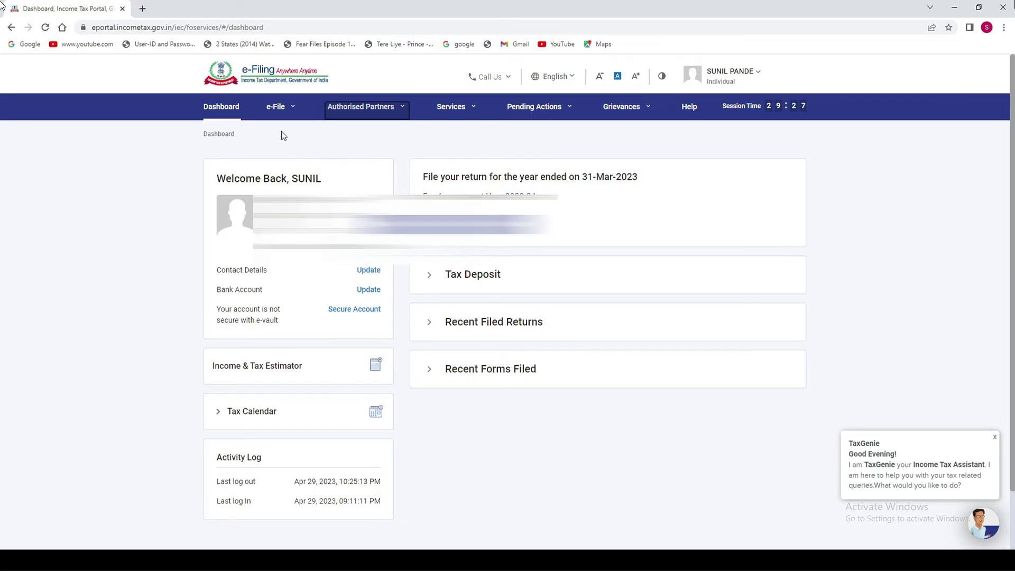
# Start a new e-Pay Tax payment and open the 26 QB (TDS on Sale of Property) form.
pyautogui.click(276, 107)
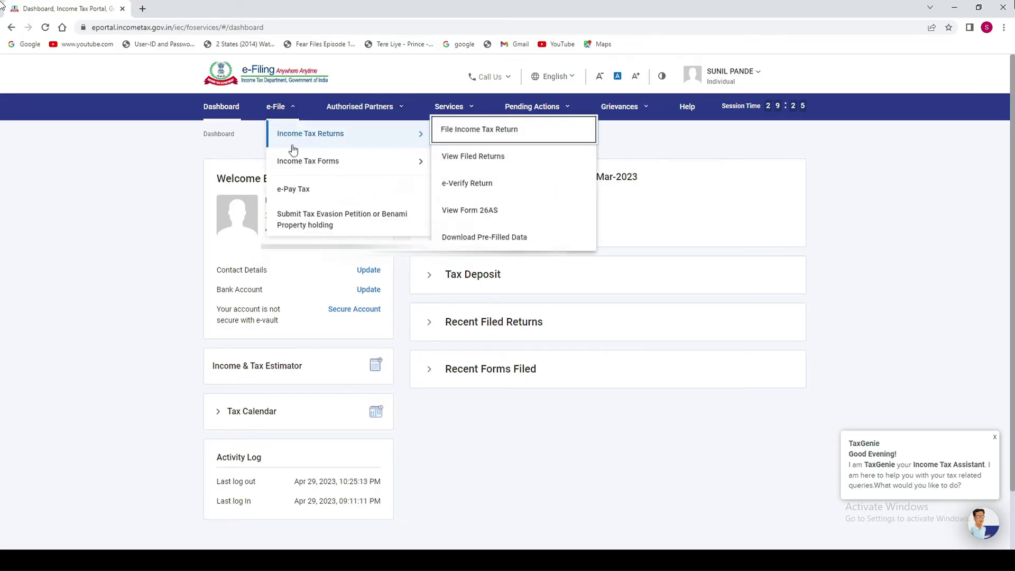
pyautogui.click(299, 191)
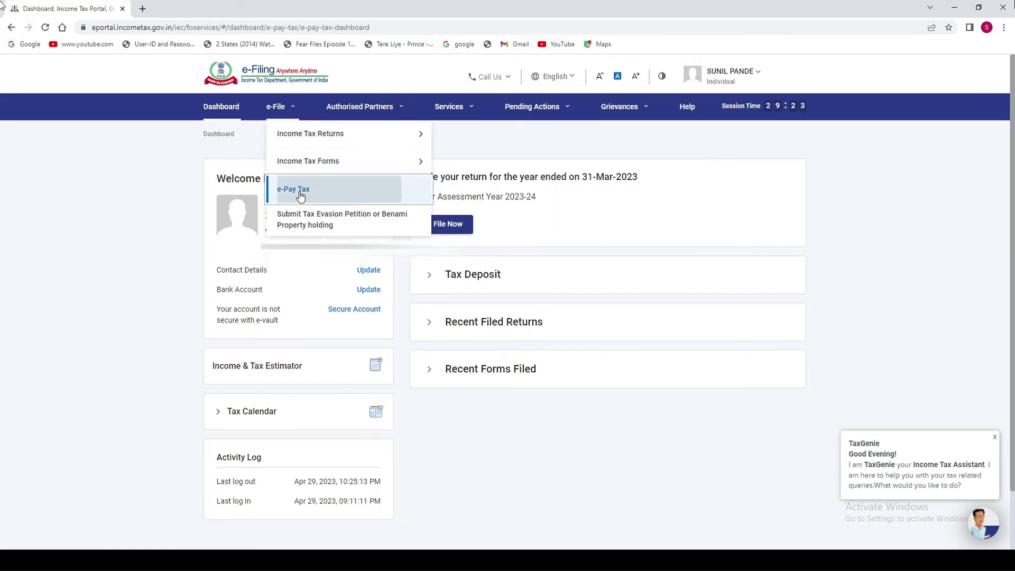
pyautogui.click(765, 171)
pyautogui.scroll(-3, 1012, 260)
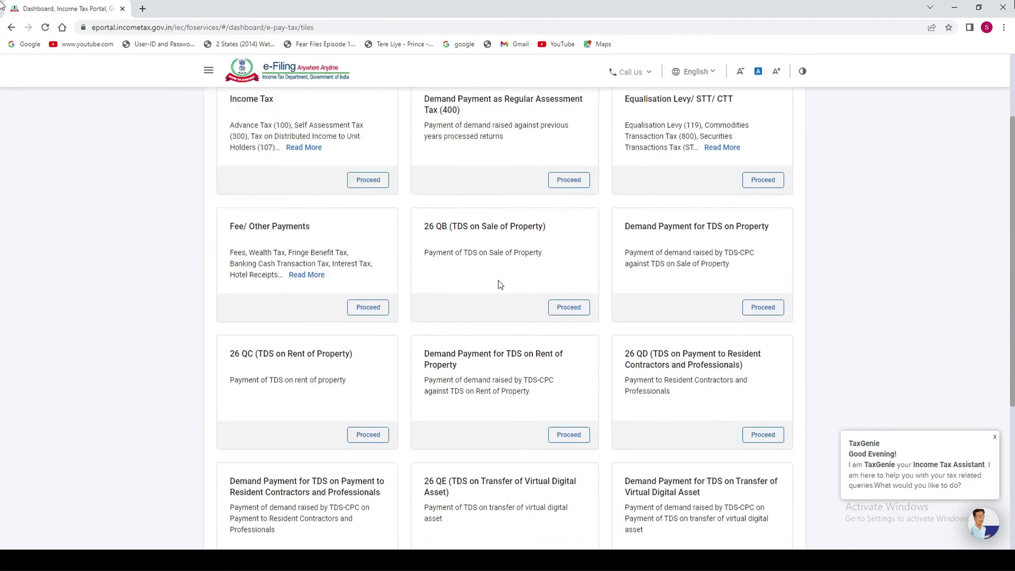
pyautogui.moveTo(424, 226); pyautogui.dragTo(519, 226)
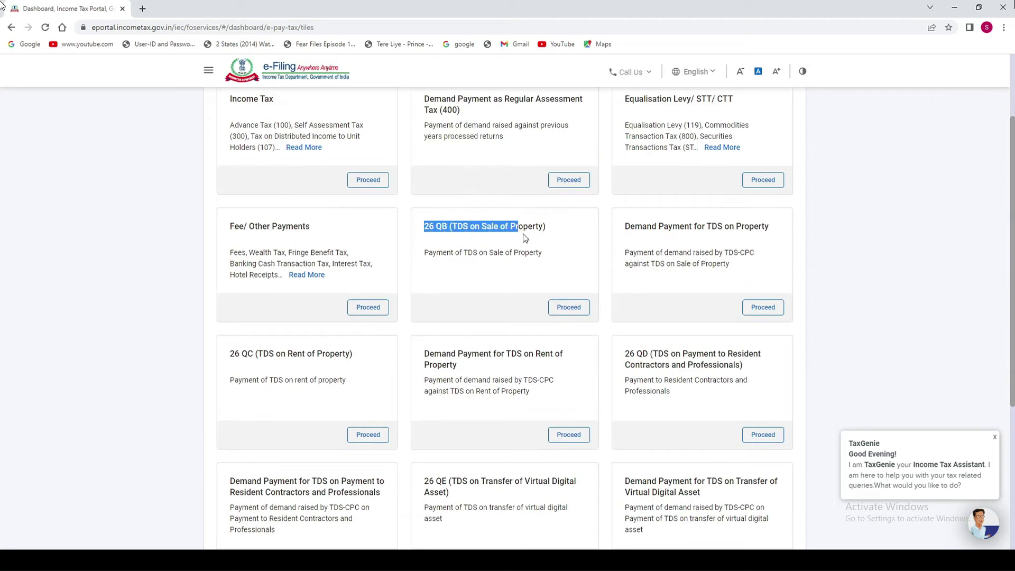
pyautogui.click(572, 312)
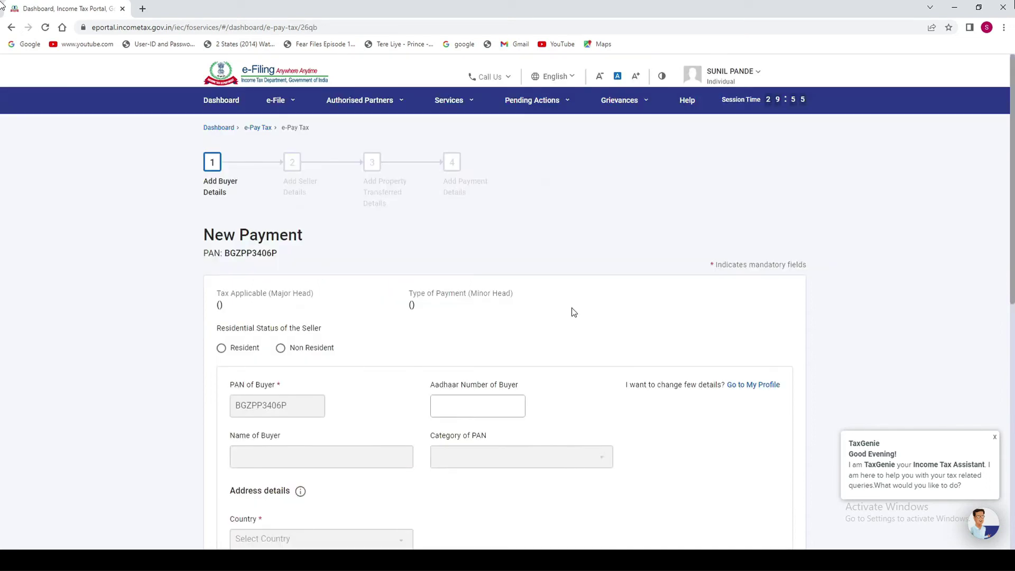
# Mark the seller as Resident, answer No to more than one buyer, and continue.
pyautogui.moveTo(1010, 176); pyautogui.dragTo(1007, 241)
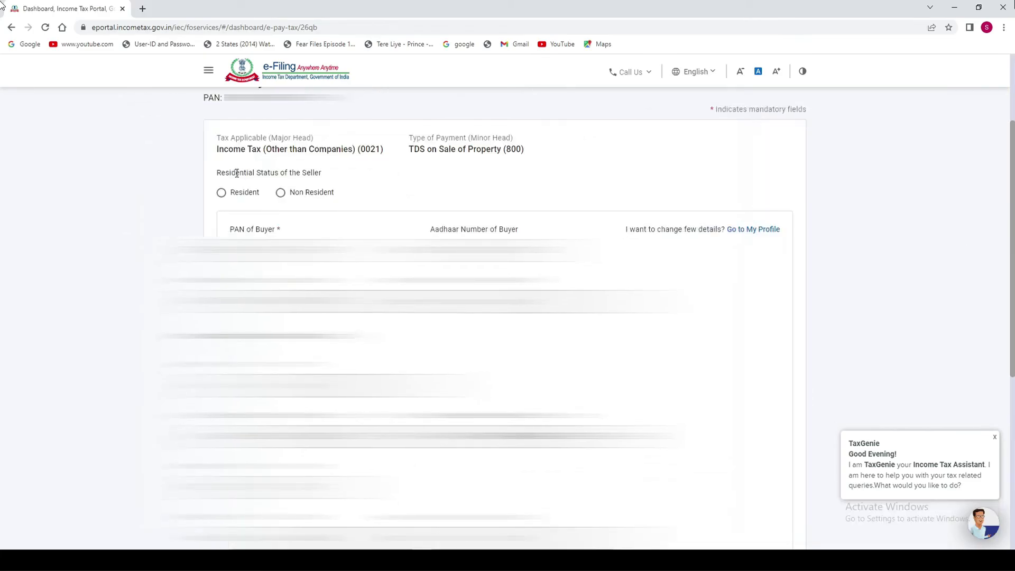
pyautogui.click(222, 194)
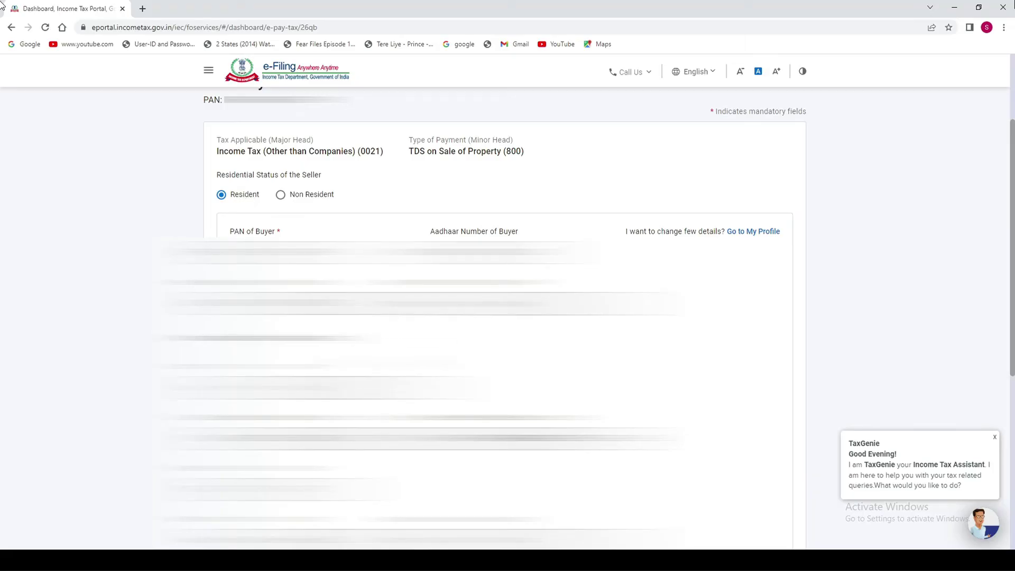
pyautogui.moveTo(1009, 262); pyautogui.dragTo(1009, 423)
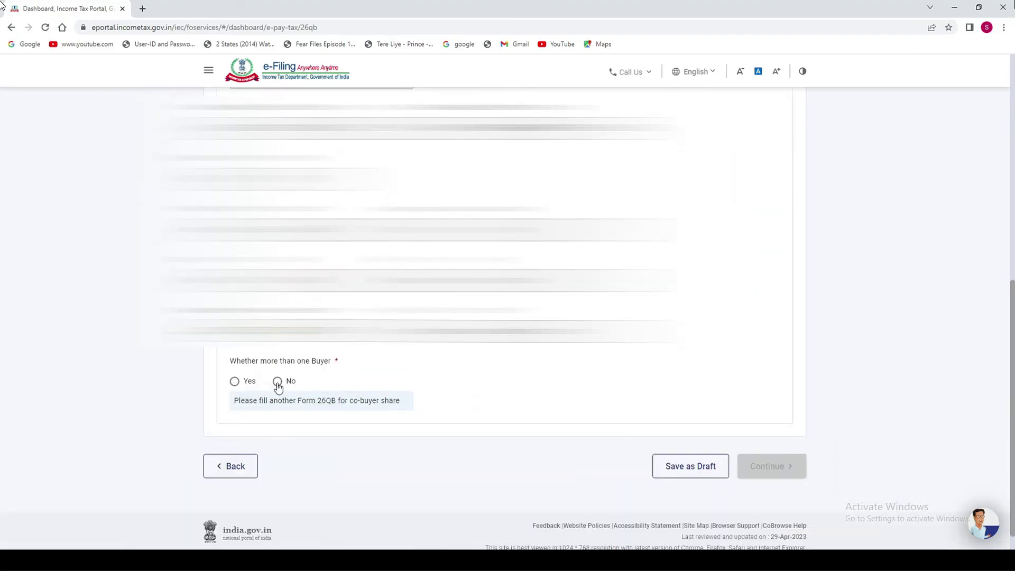
pyautogui.click(277, 382)
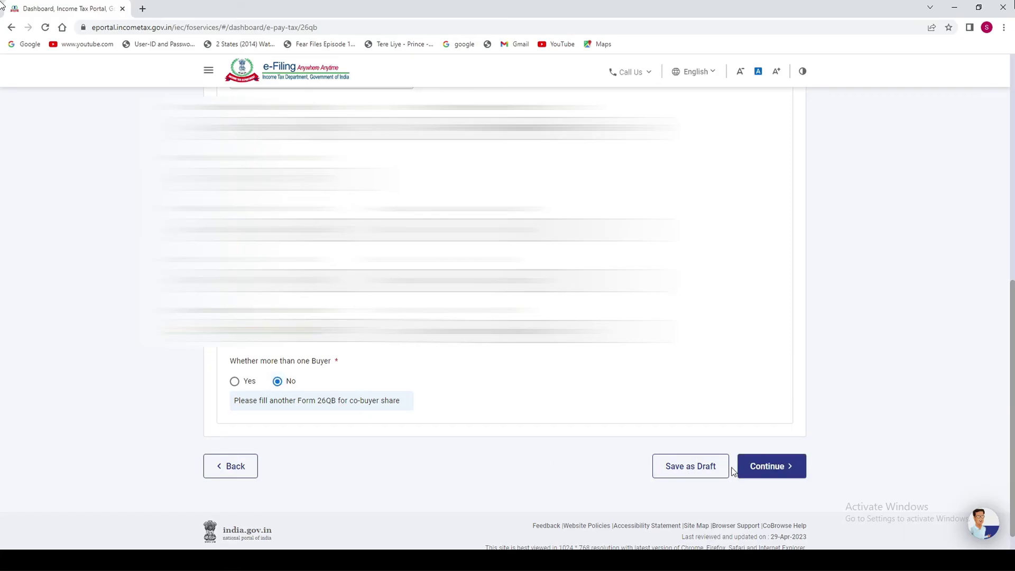
pyautogui.click(775, 475)
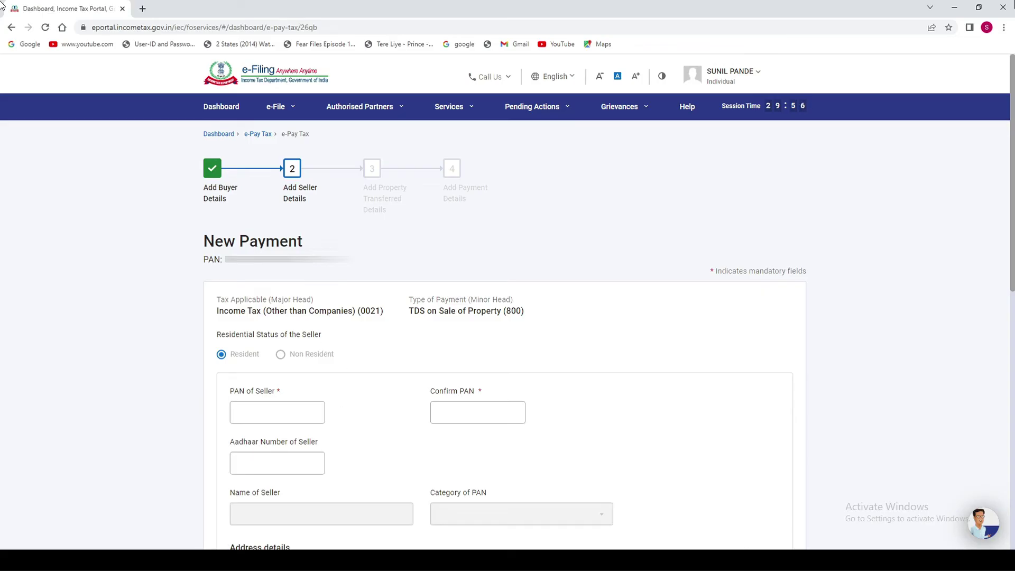
# Confirm the seller's PAN and enter address 11 ABC, XYZ with PIN 400093.
pyautogui.scroll(-3, 493, 195)
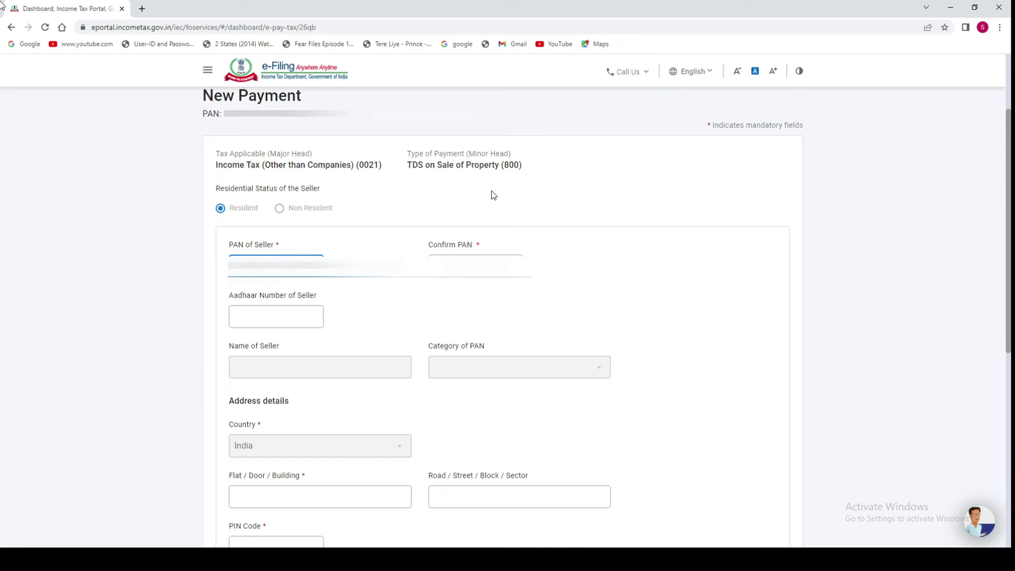
pyautogui.press('Tab')
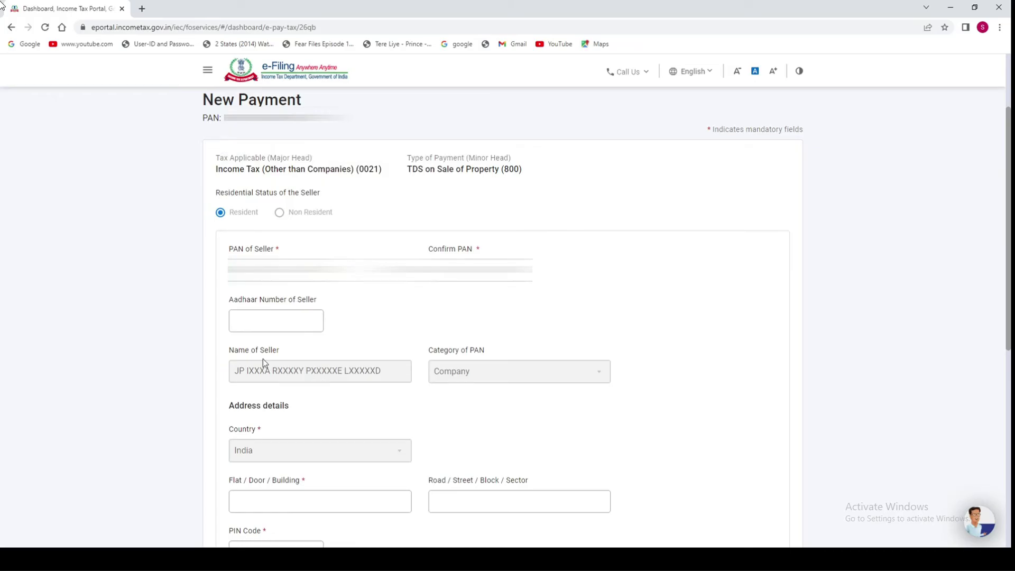
pyautogui.scroll(-3, 286, 375)
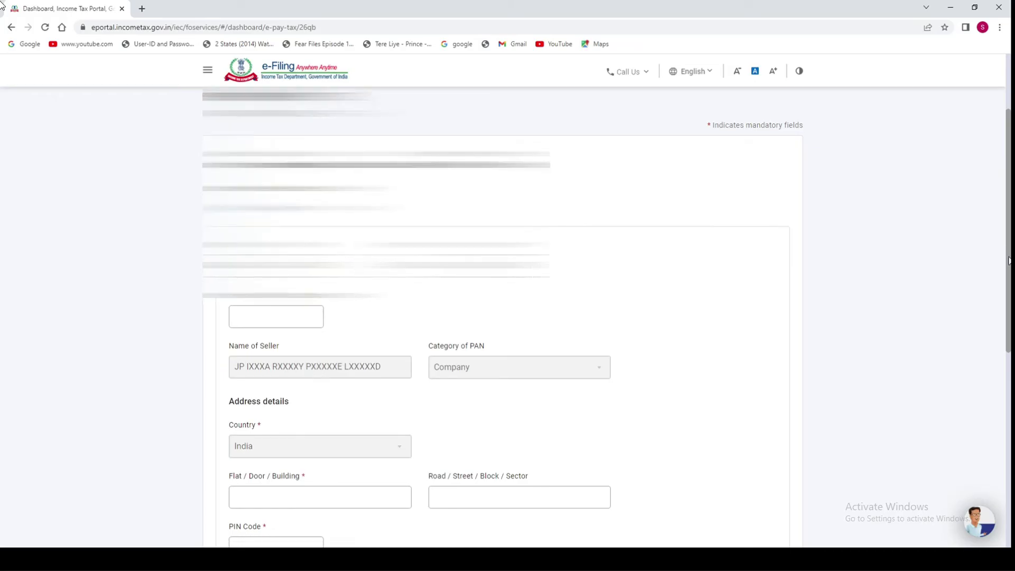
pyautogui.click(294, 321)
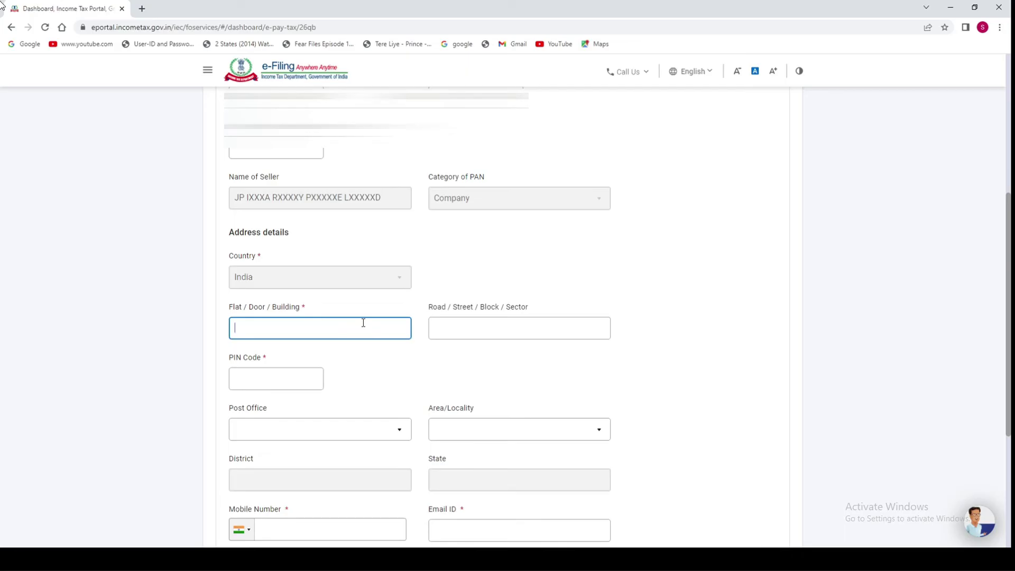
pyautogui.write('11 ABC')
pyautogui.click(464, 326)
pyautogui.write('XUZ')
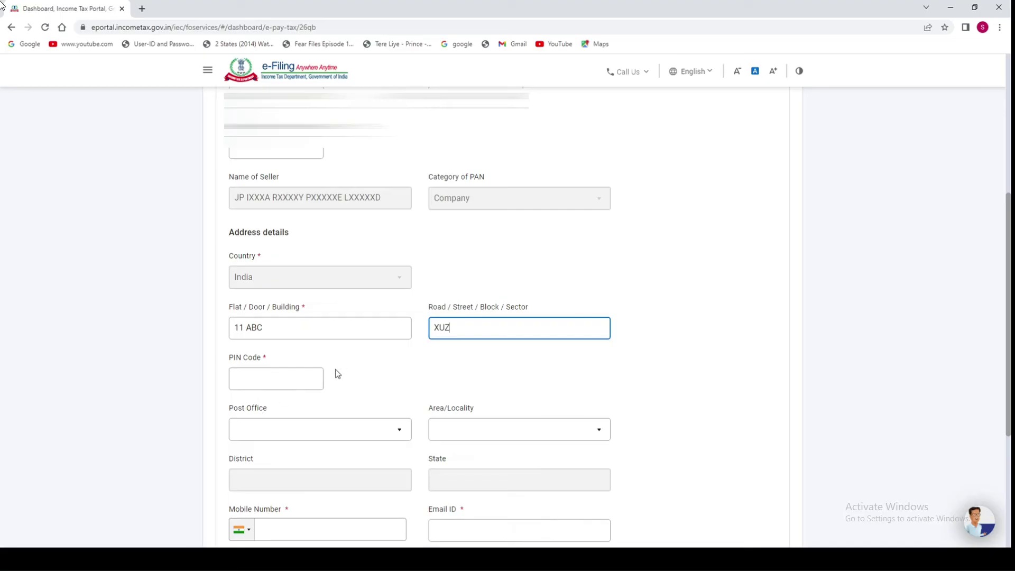
pyautogui.press('BackSpace')
pyautogui.press('BackSpace')
pyautogui.write('YZ')
pyautogui.click(265, 382)
pyautogui.write('4')
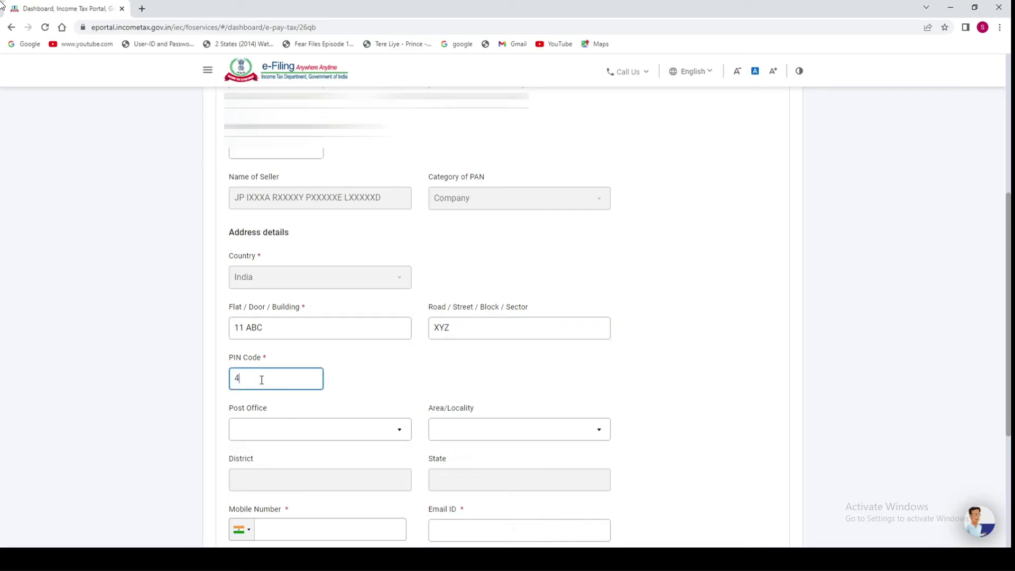
pyautogui.write('00093')
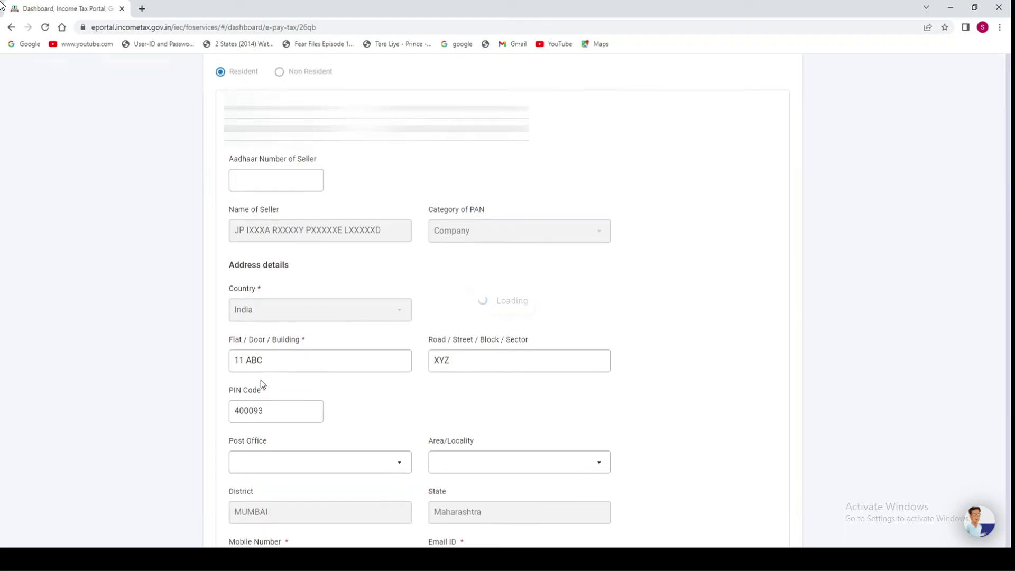
# Set the seller's post office to Chakala Midc S.o and locality to Mumbai.
pyautogui.scroll(-1, 1006, 220)
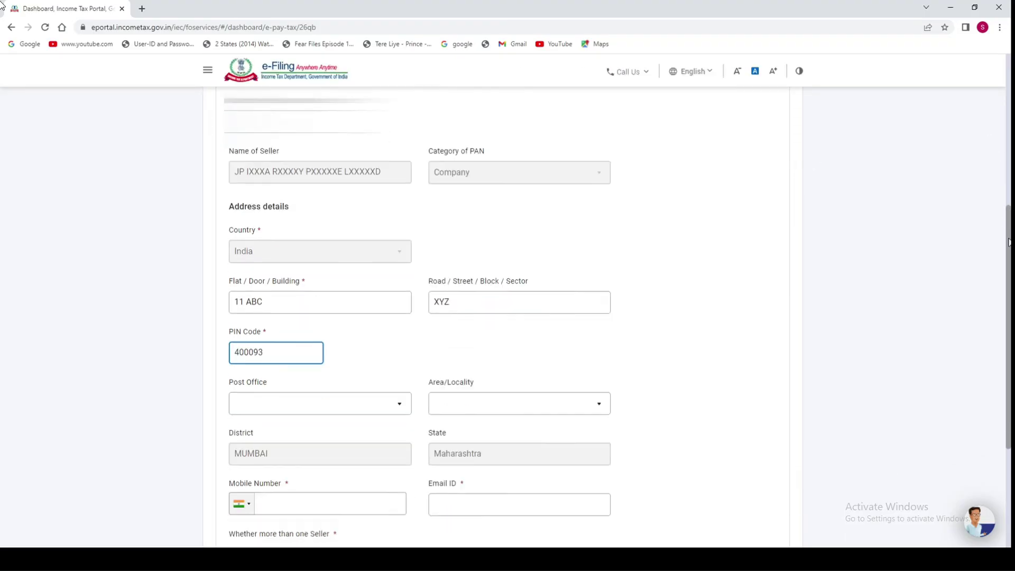
pyautogui.click(268, 379)
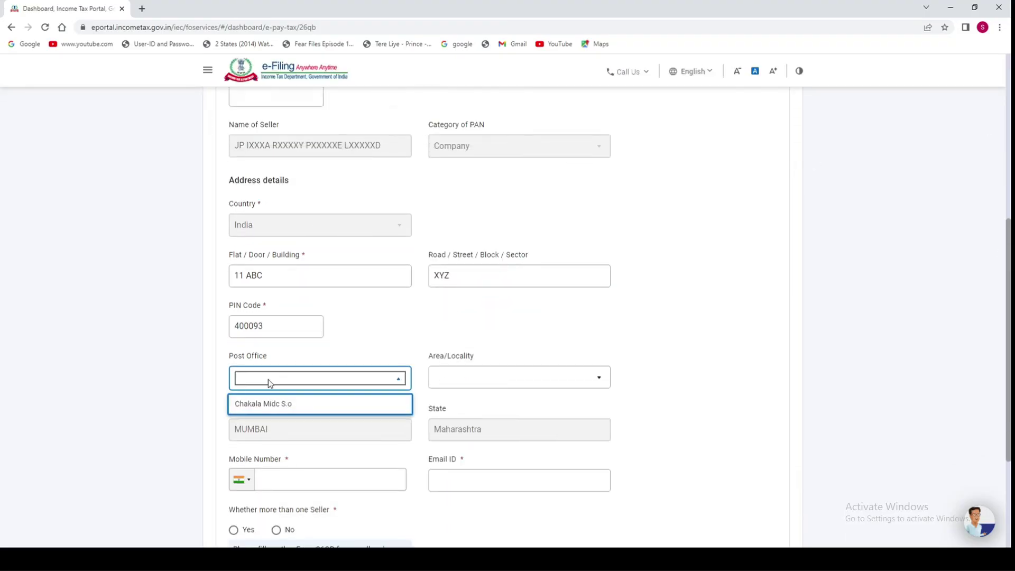
pyautogui.click(271, 405)
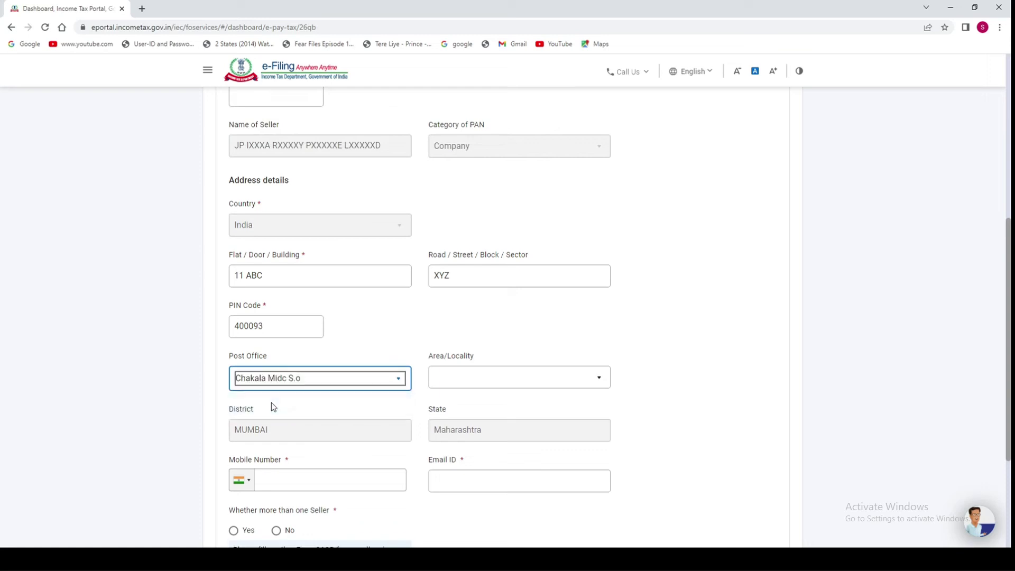
pyautogui.click(479, 378)
pyautogui.click(460, 405)
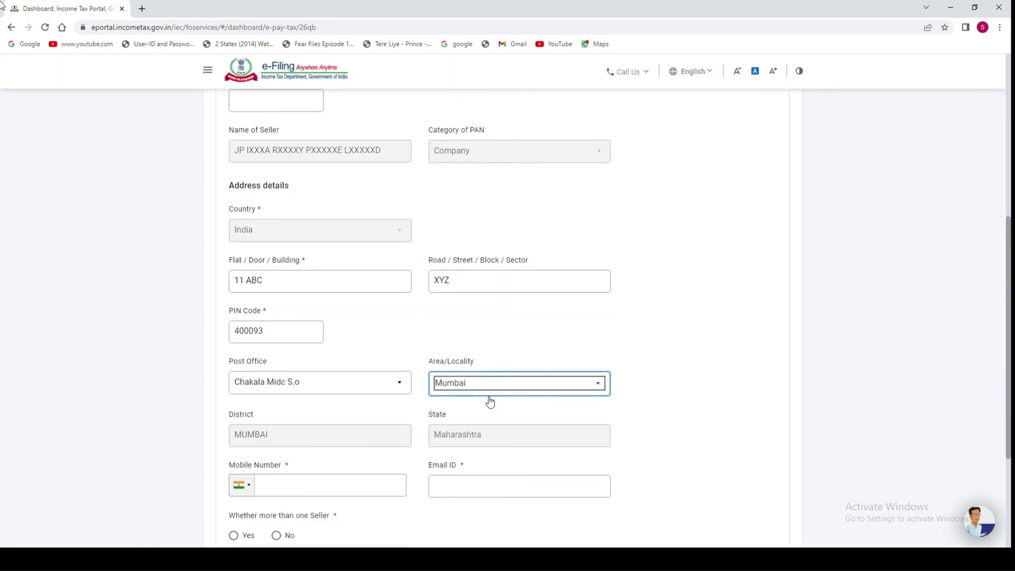
# Enter the seller's mobile number and e-mail, answer No to multiple sellers, and continue.
pyautogui.scroll(-3, 374, 357)
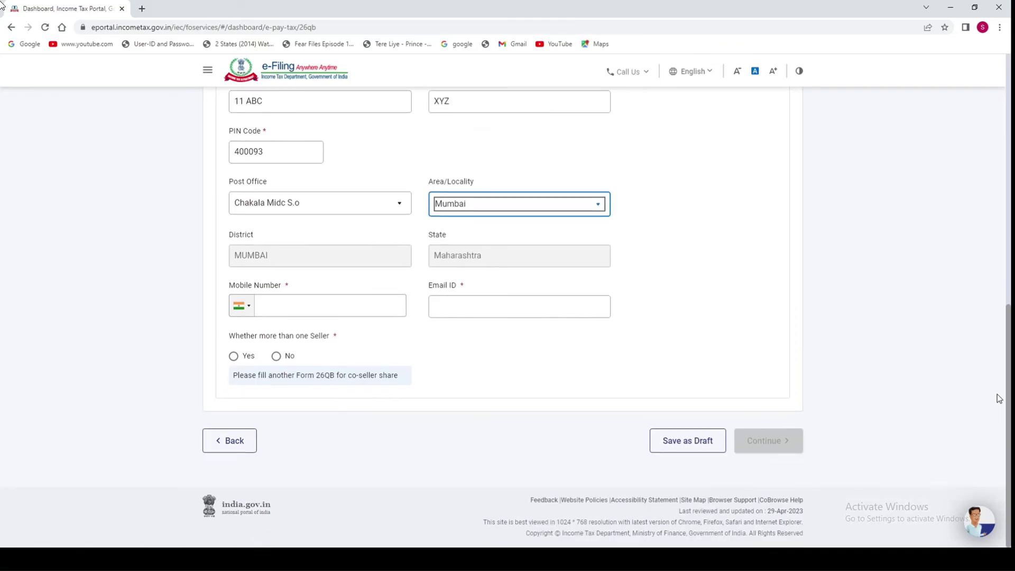
pyautogui.click(265, 303)
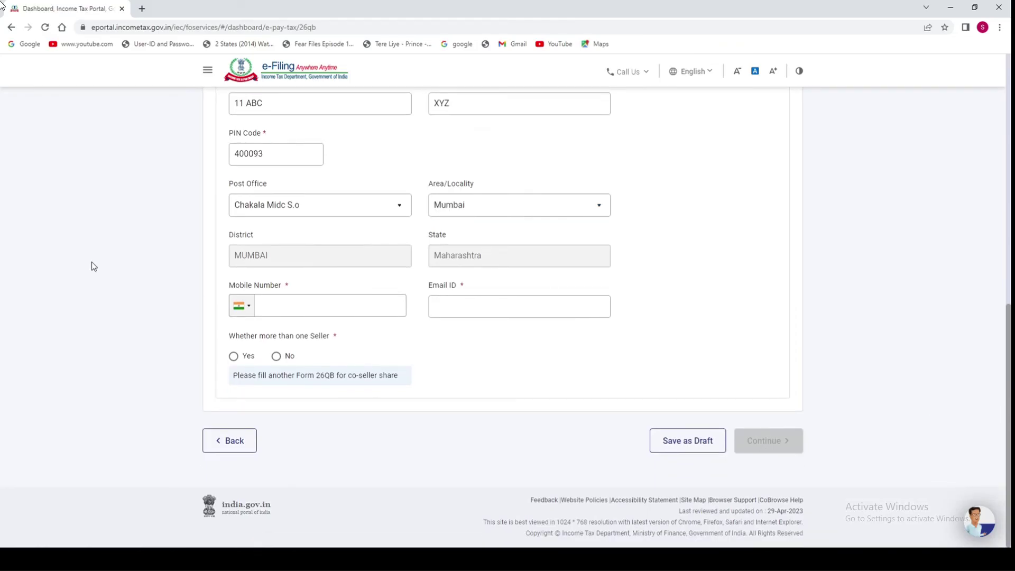
pyautogui.write('9999999999')
pyautogui.click(587, 309)
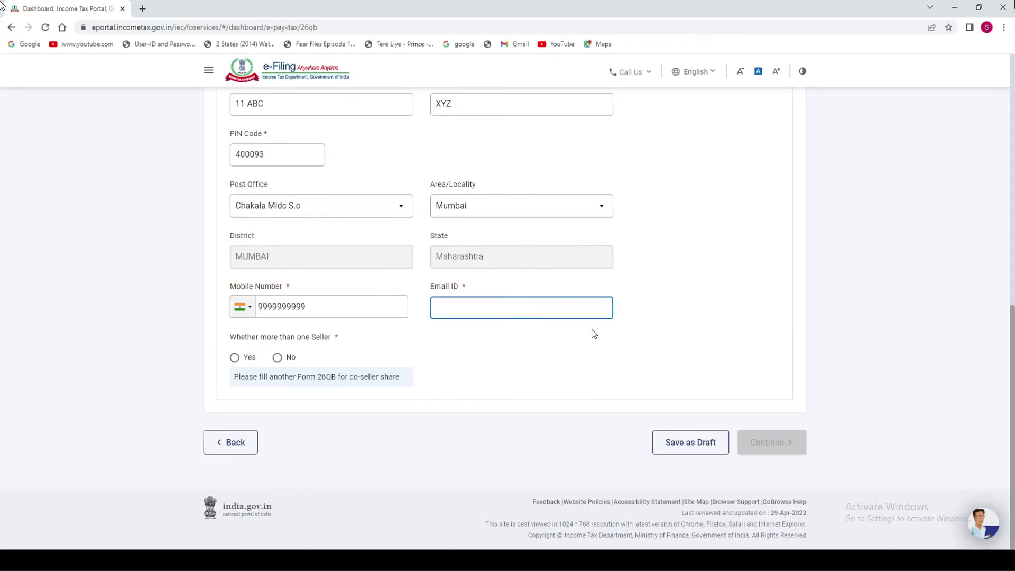
pyautogui.write('ABC@YAHOO.COM')
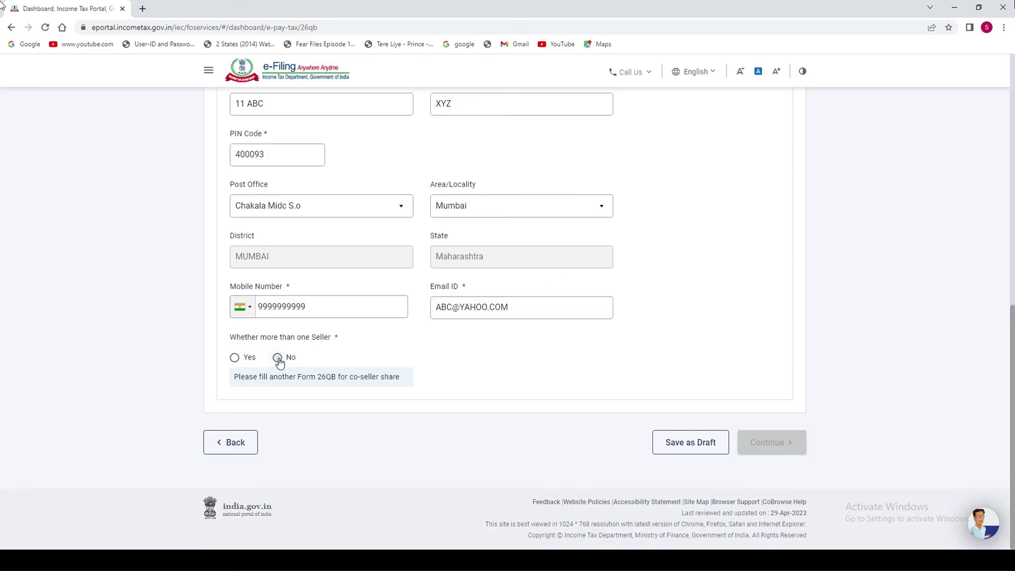
pyautogui.click(278, 358)
pyautogui.click(788, 449)
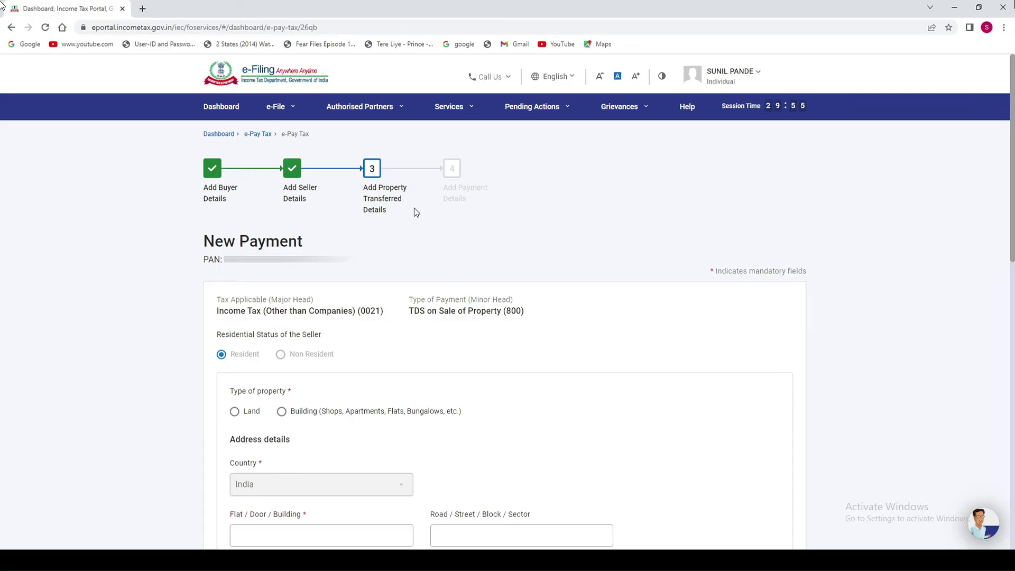
# Mark the property as a Building at 11 ABC, XYZ, PIN 400093.
pyautogui.moveTo(1012, 233); pyautogui.dragTo(1006, 290)
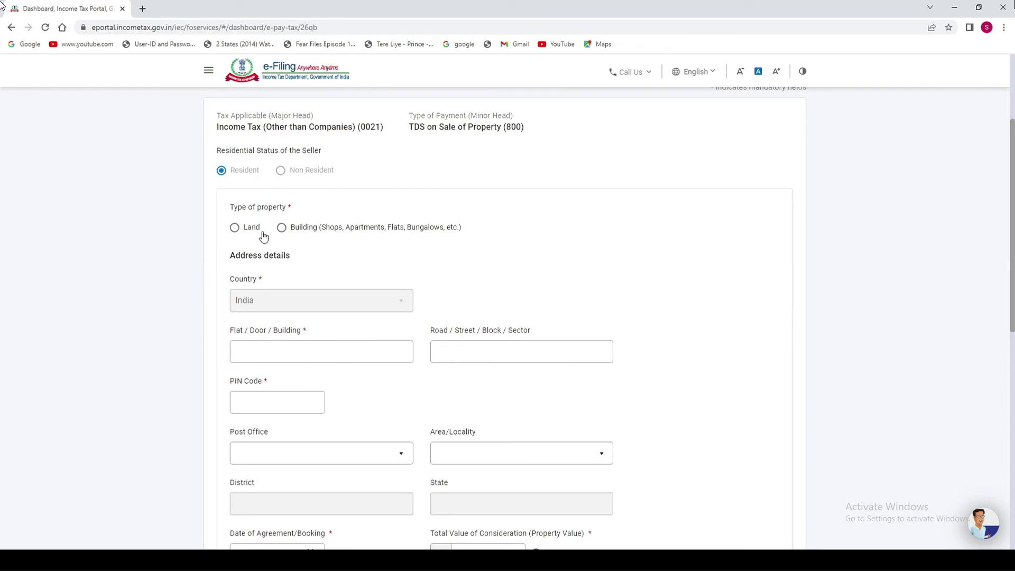
pyautogui.click(283, 231)
pyautogui.press('Tab')
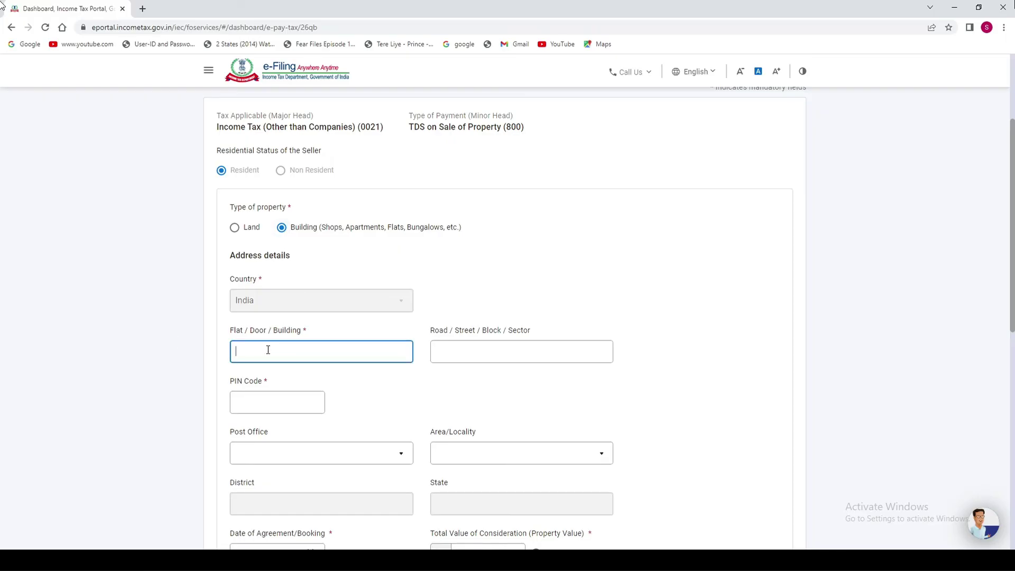
pyautogui.write('11 ABC')
pyautogui.click(455, 347)
pyautogui.write('XYZ')
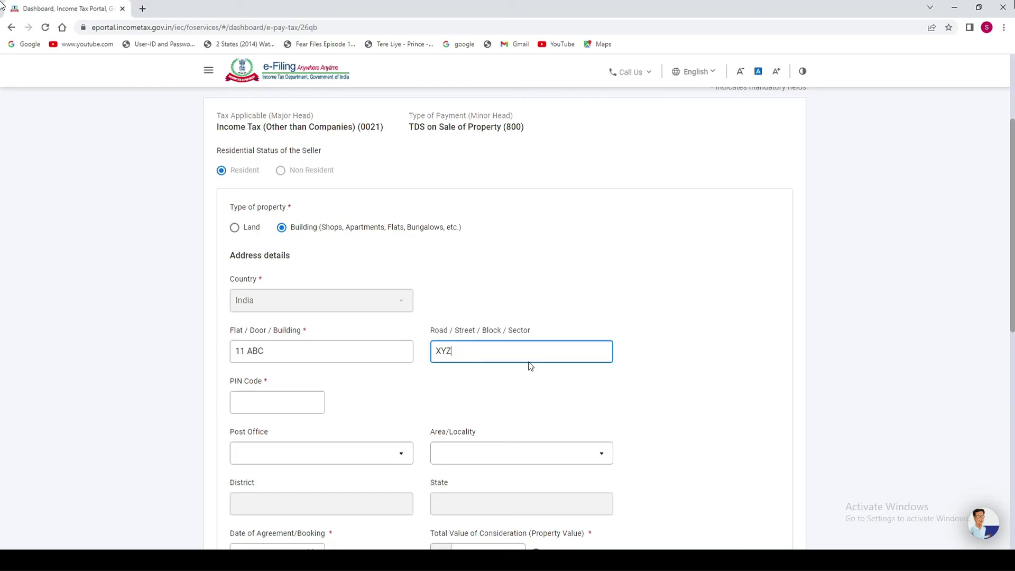
pyautogui.press('Tab')
pyautogui.write('400093')
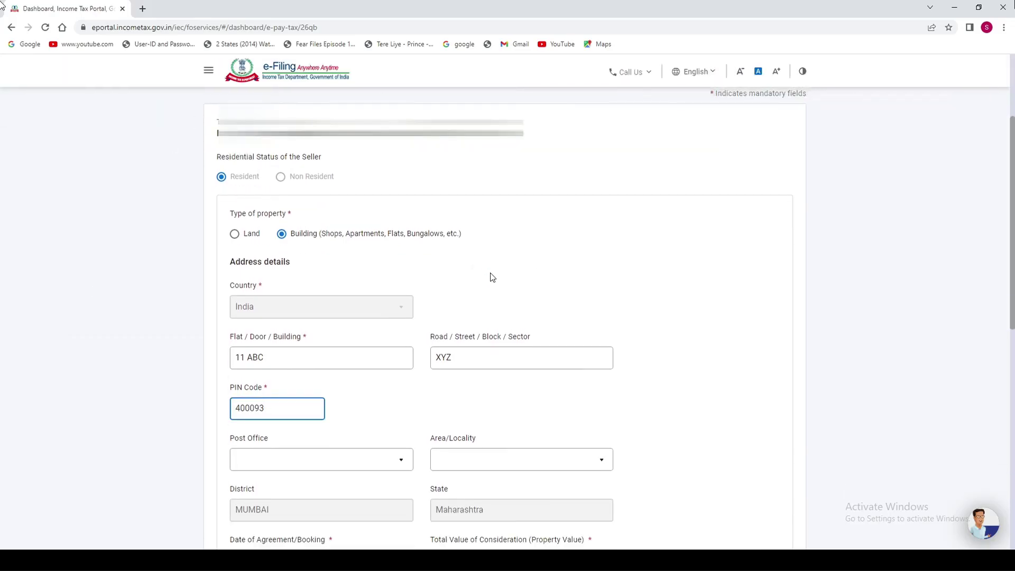
# Set the property's post office to Chakala Midc S.o and area/locality to Mumbai.
pyautogui.scroll(-3, 1013, 263)
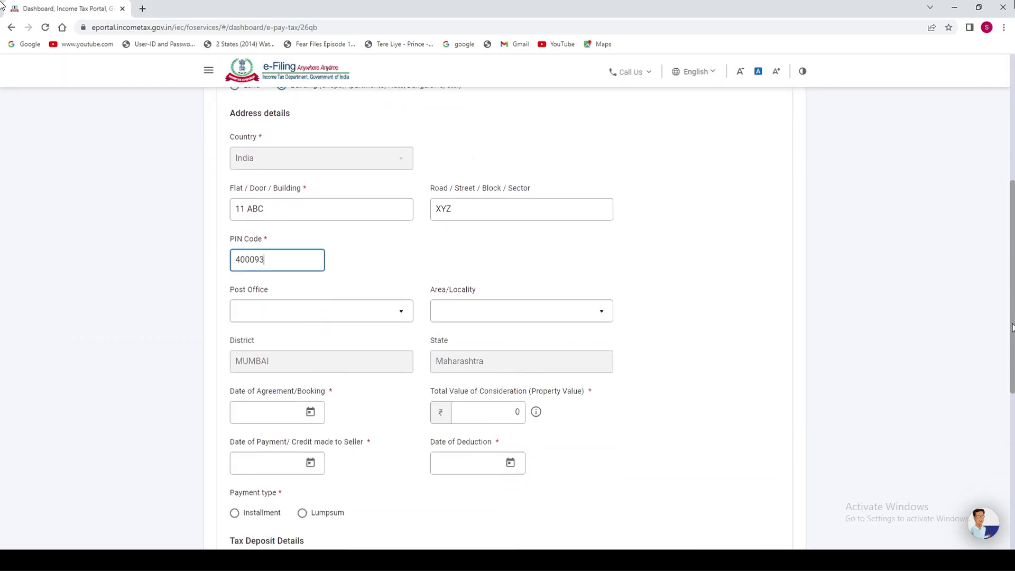
pyautogui.click(268, 312)
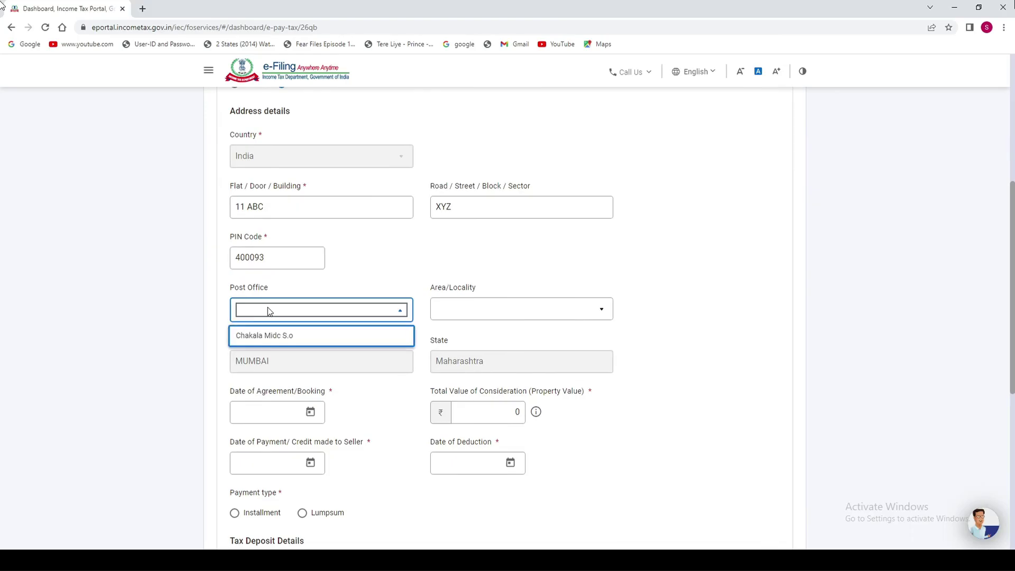
pyautogui.click(294, 335)
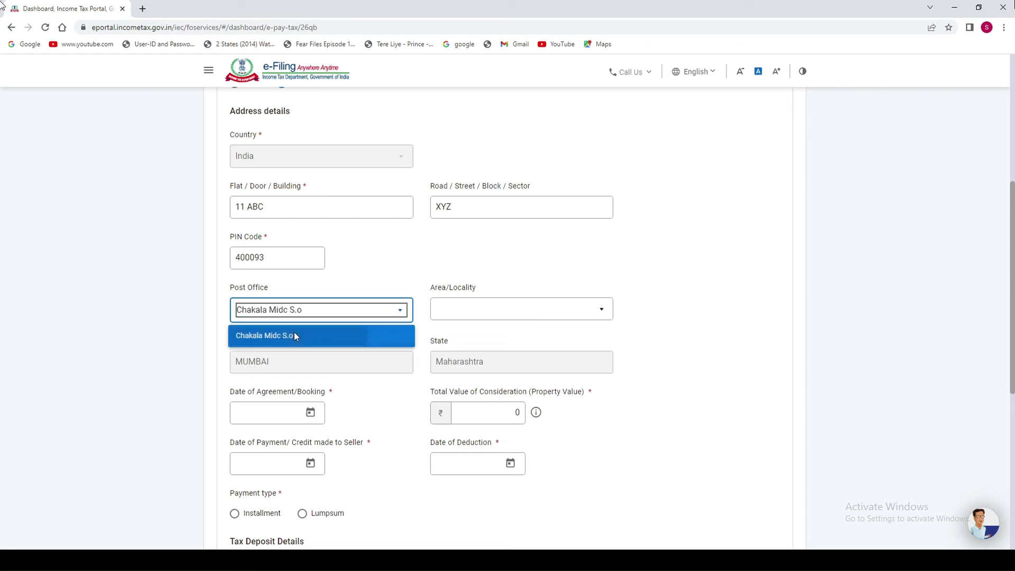
pyautogui.click(472, 315)
pyautogui.click(464, 336)
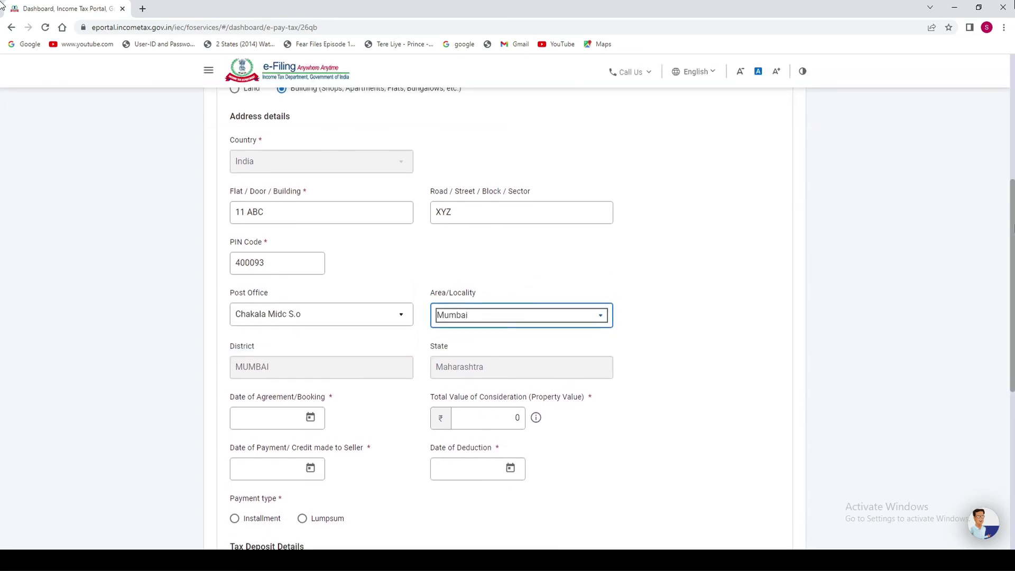
pyautogui.moveTo(1010, 223); pyautogui.dragTo(1011, 314)
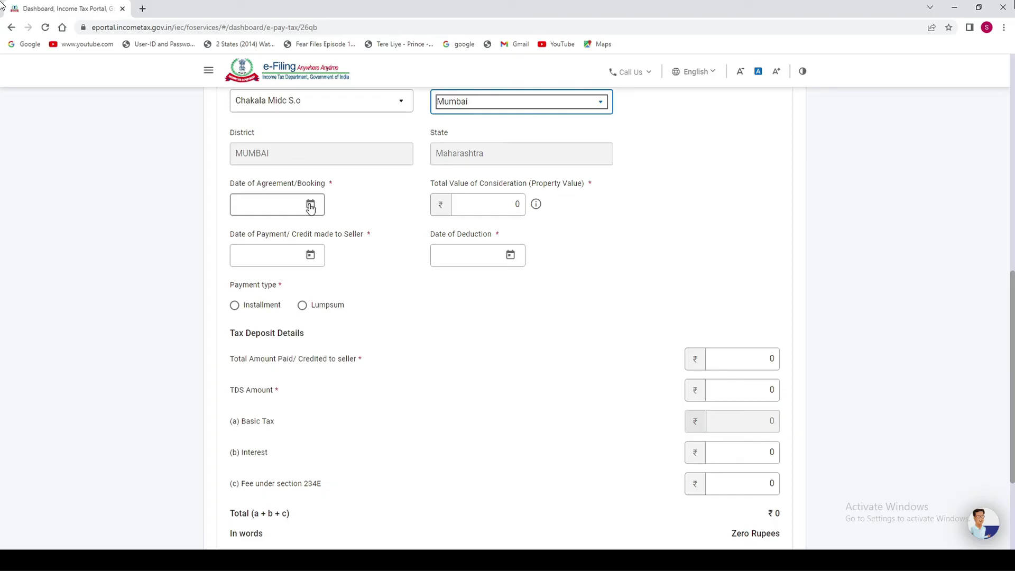
# Set the Date of Agreement to 1 December 2022 using the calendar.
pyautogui.click(311, 207)
pyautogui.click(352, 238)
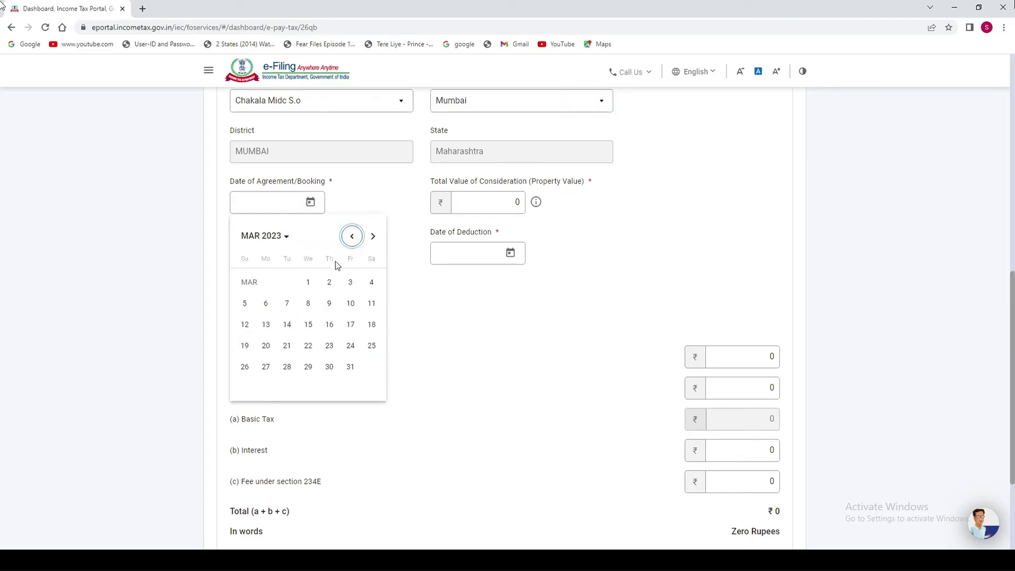
pyautogui.click(286, 236)
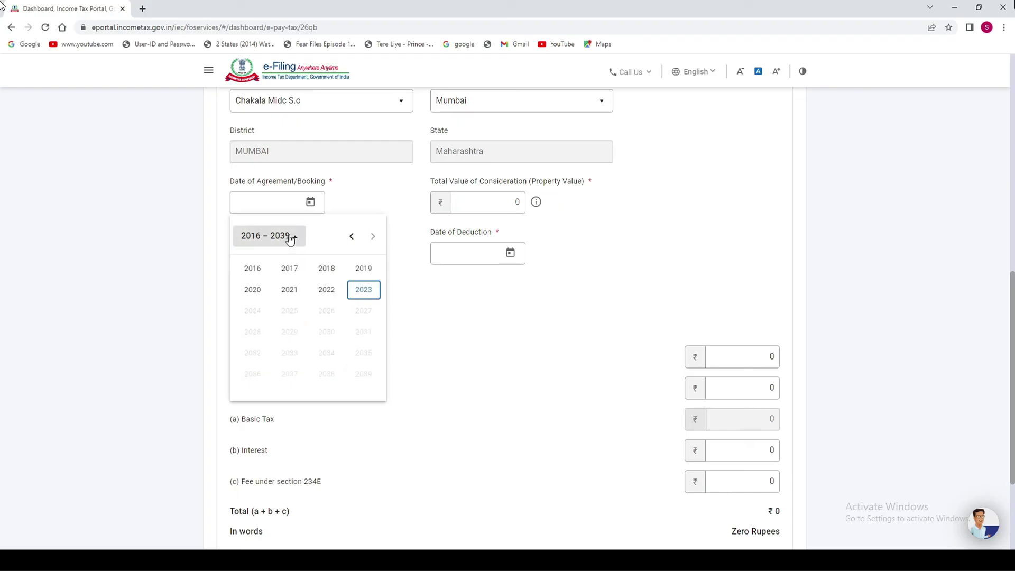
pyautogui.click(328, 289)
pyautogui.click(363, 332)
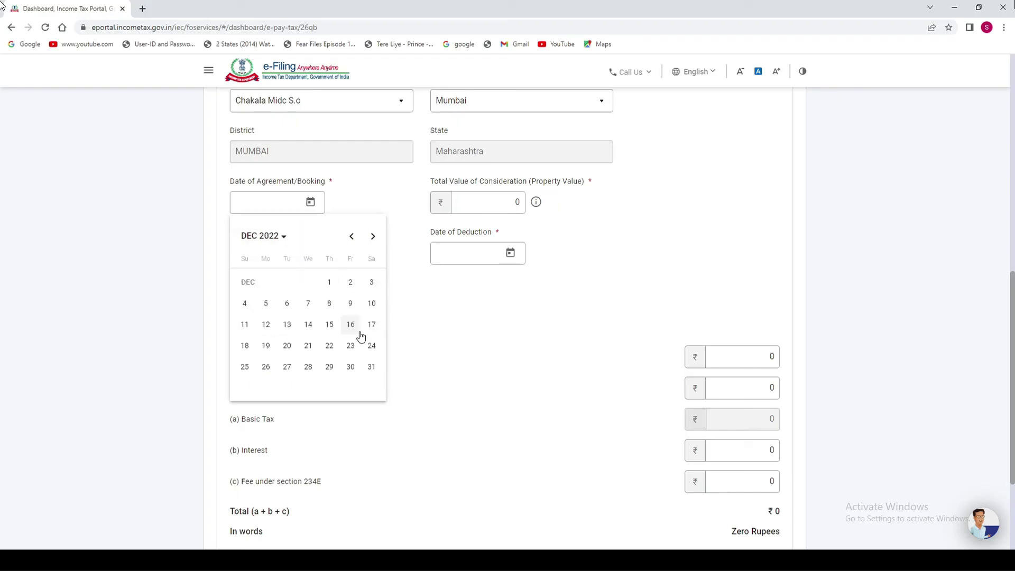
pyautogui.click(329, 282)
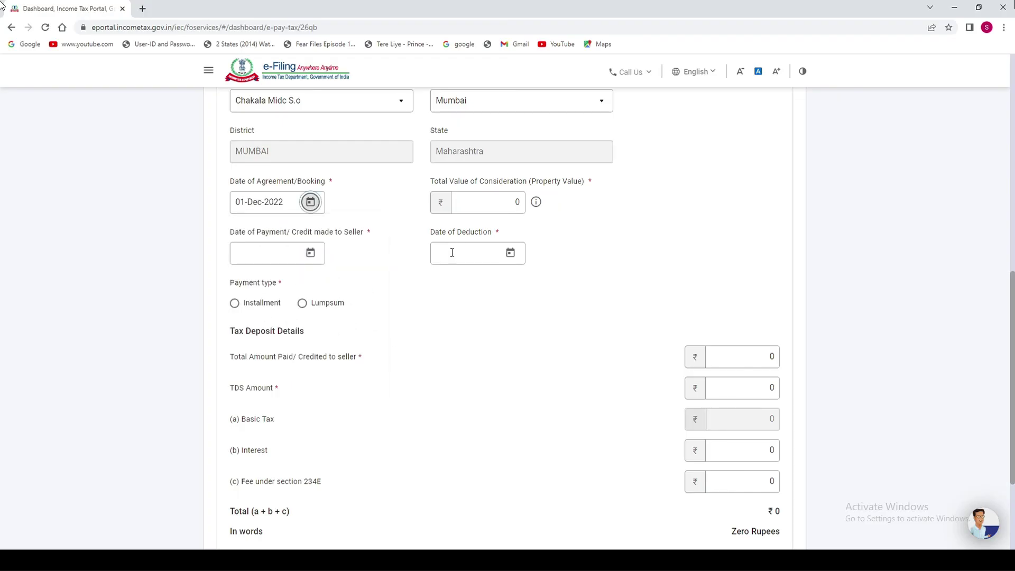
# Enter total property value 70,00,000 and set the payment date to 3 April 2023.
pyautogui.press('Tab')
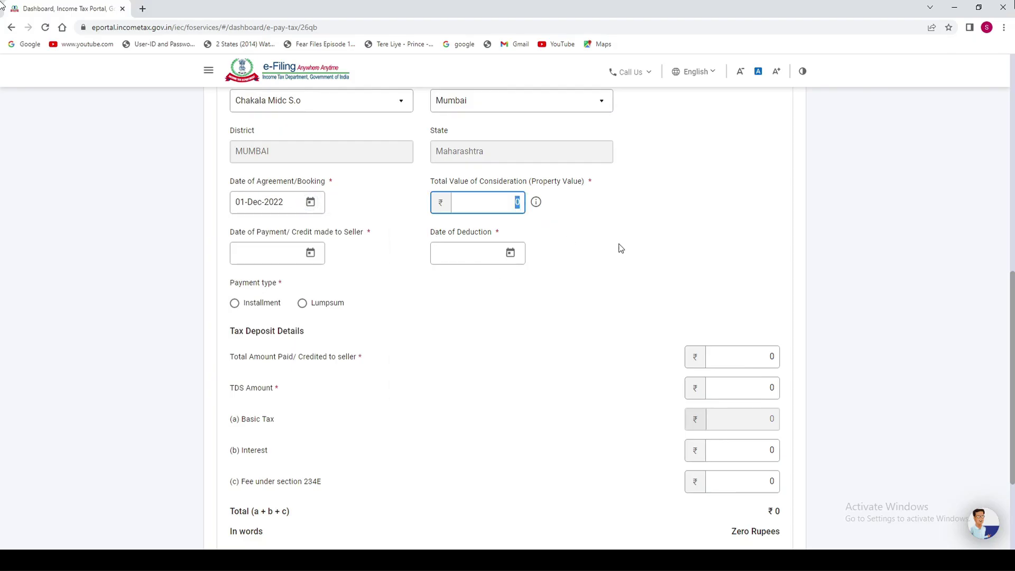
pyautogui.write('70,00,000')
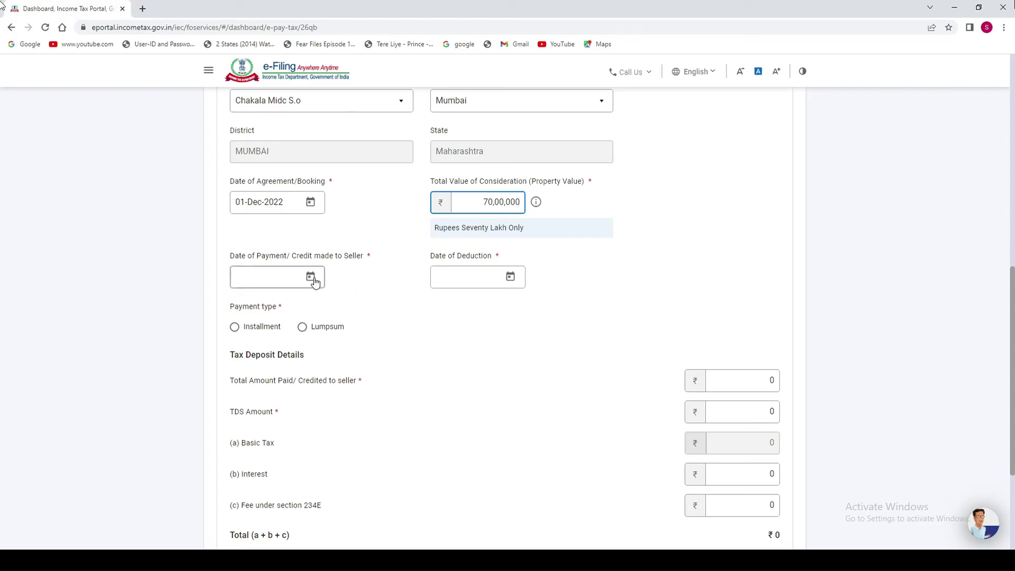
pyautogui.click(310, 277)
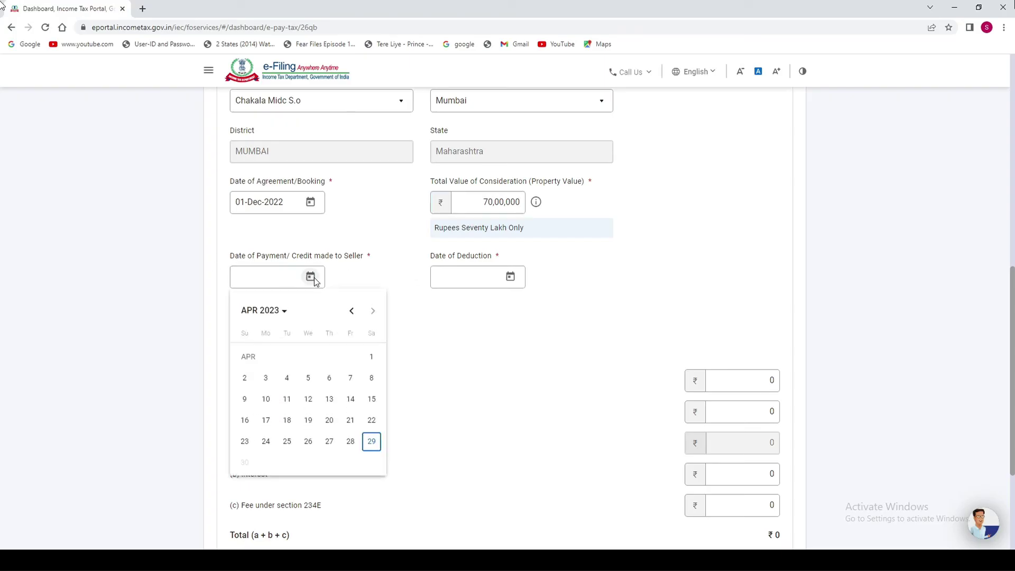
pyautogui.click(265, 378)
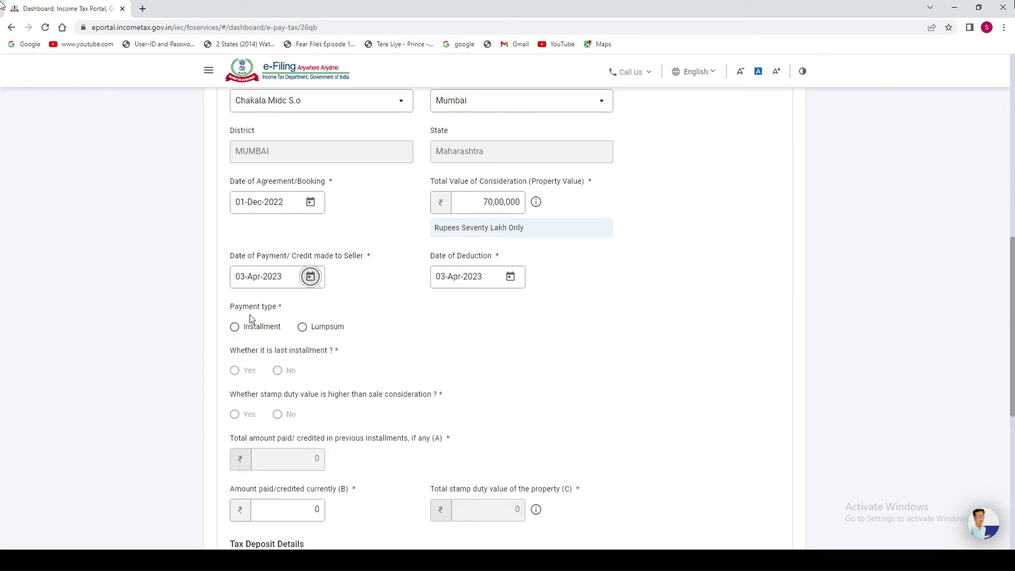
# Choose Lumpsum, No for stamp duty, and enter 70,00,000 as amount paid and stamp duty value.
pyautogui.click(302, 328)
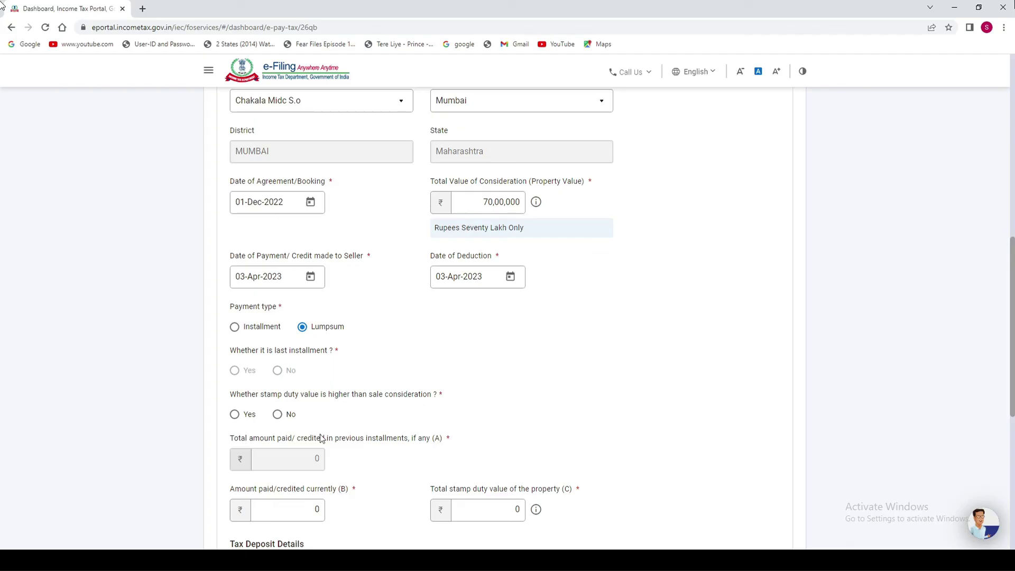
pyautogui.click(278, 416)
pyautogui.moveTo(1011, 358); pyautogui.dragTo(1011, 395)
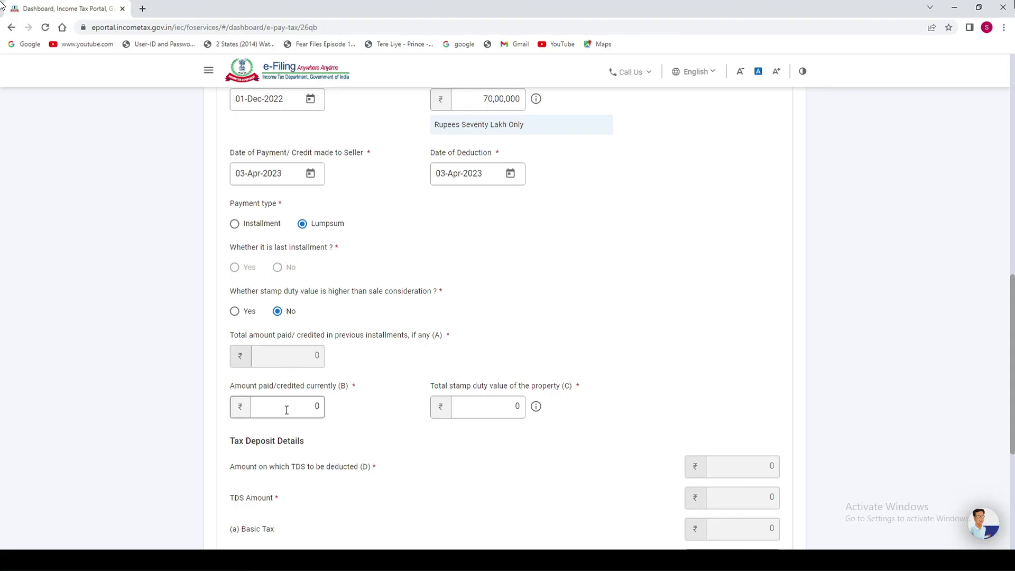
pyautogui.click(306, 406)
pyautogui.write('700000')
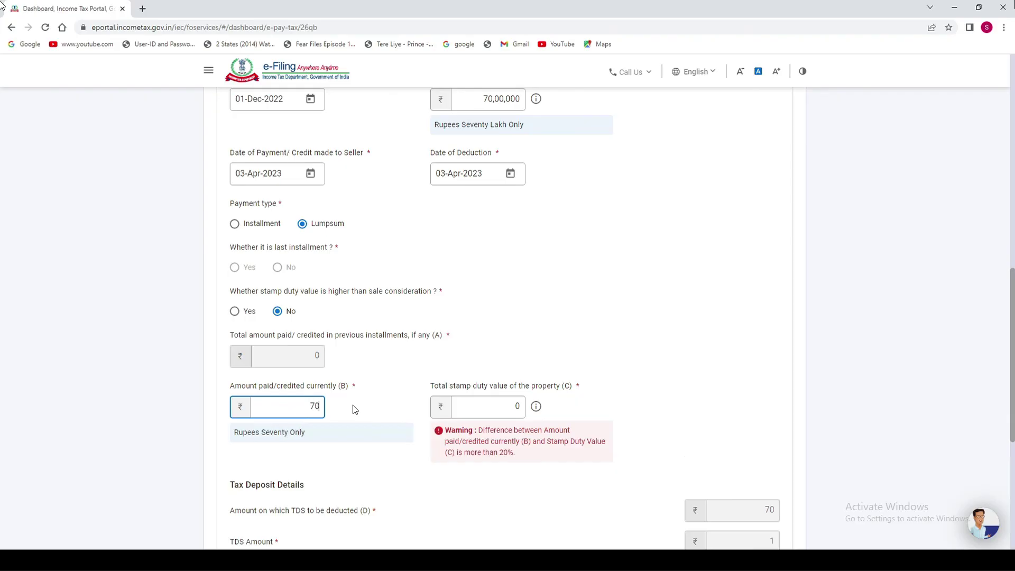
pyautogui.press('Tab')
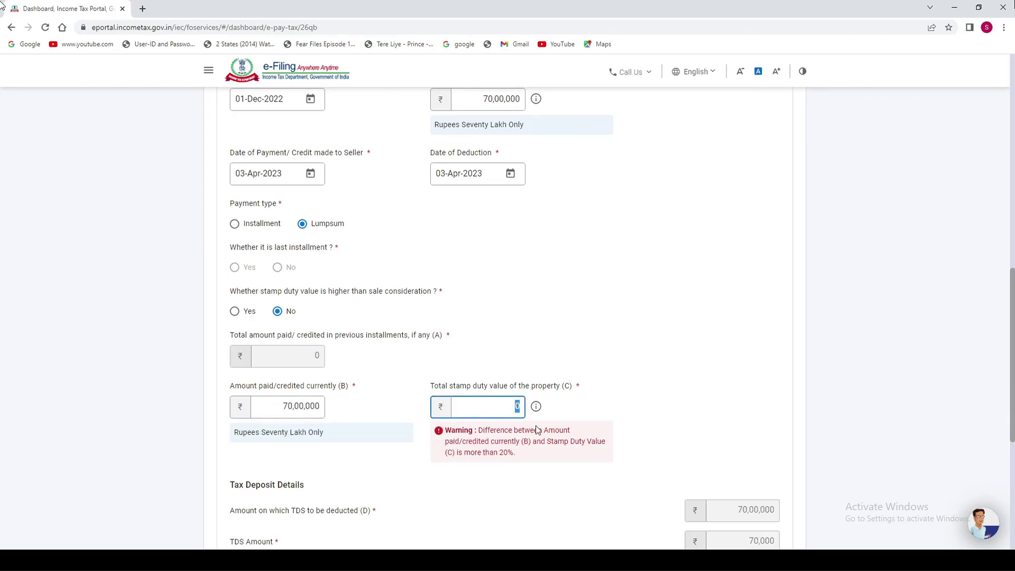
pyautogui.write('7000000')
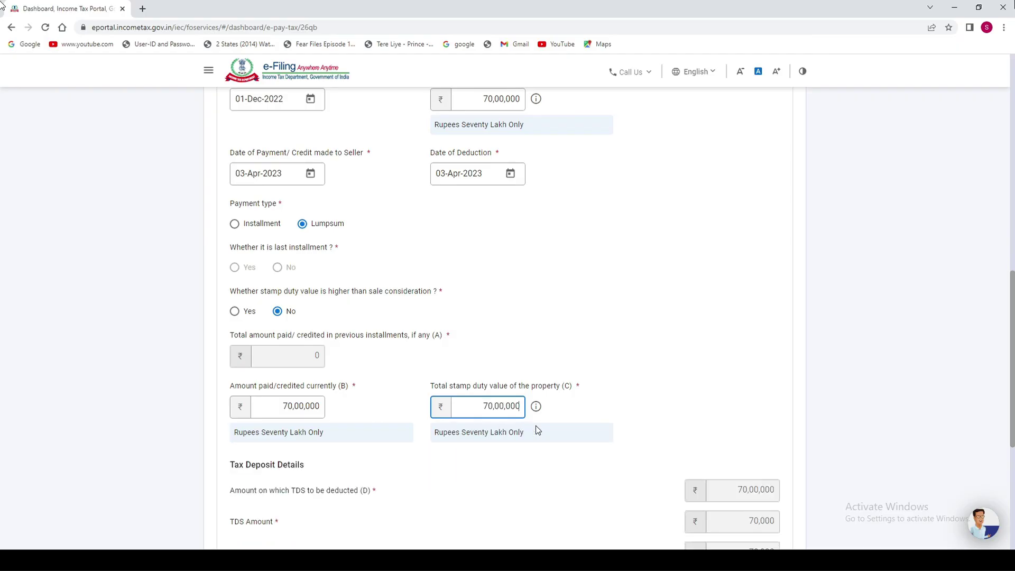
pyautogui.click(468, 531)
pyautogui.moveTo(1011, 333); pyautogui.dragTo(1011, 421)
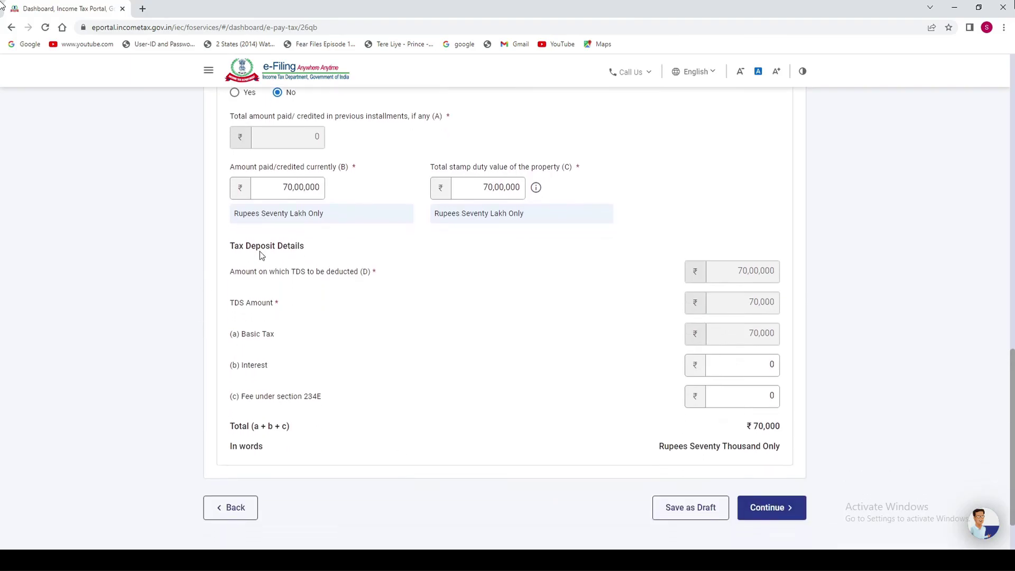
# Review the ₹70,000 TDS amount and total in Tax Deposit Details, then continue.
pyautogui.moveTo(235, 246); pyautogui.dragTo(301, 248)
pyautogui.click(311, 286)
pyautogui.moveTo(243, 273); pyautogui.dragTo(373, 274)
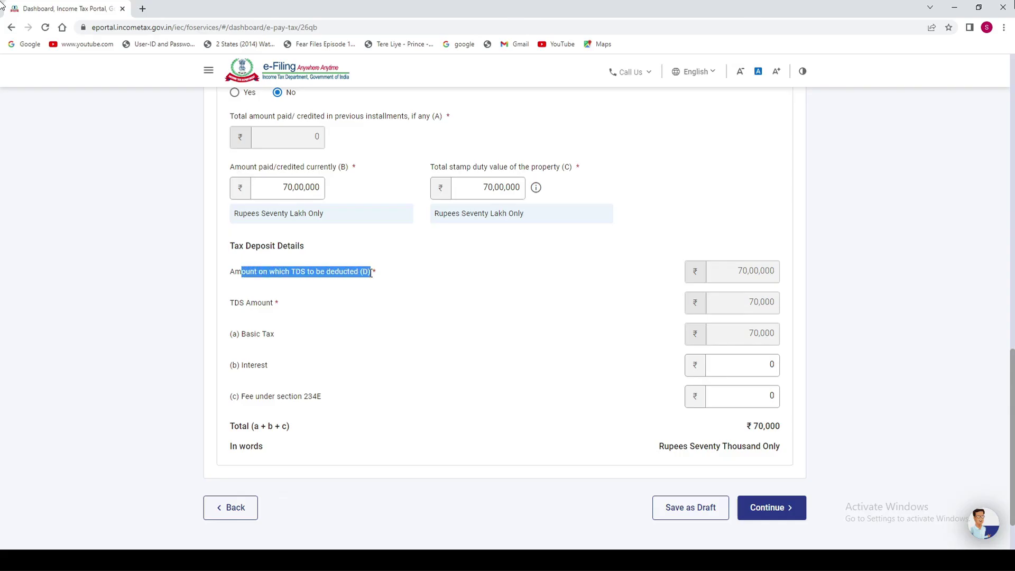
pyautogui.click(755, 277)
pyautogui.moveTo(252, 302); pyautogui.dragTo(276, 302)
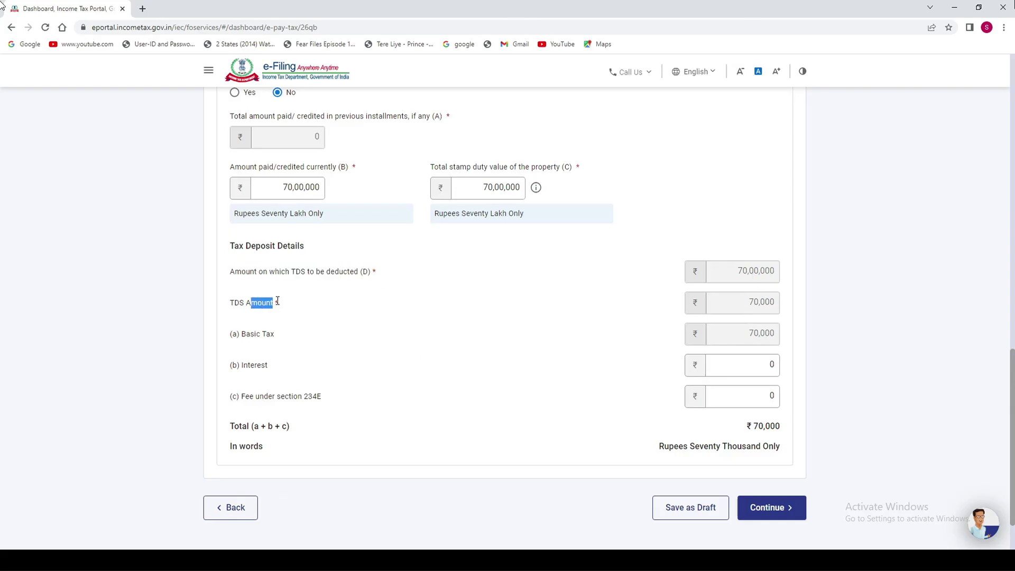
pyautogui.moveTo(750, 302); pyautogui.dragTo(771, 304)
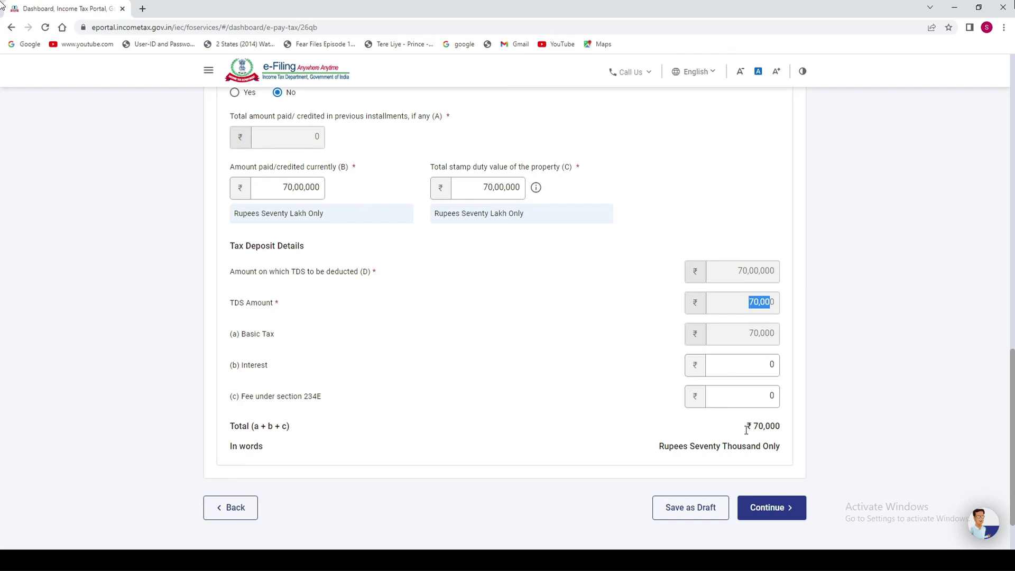
pyautogui.moveTo(746, 428); pyautogui.dragTo(785, 428)
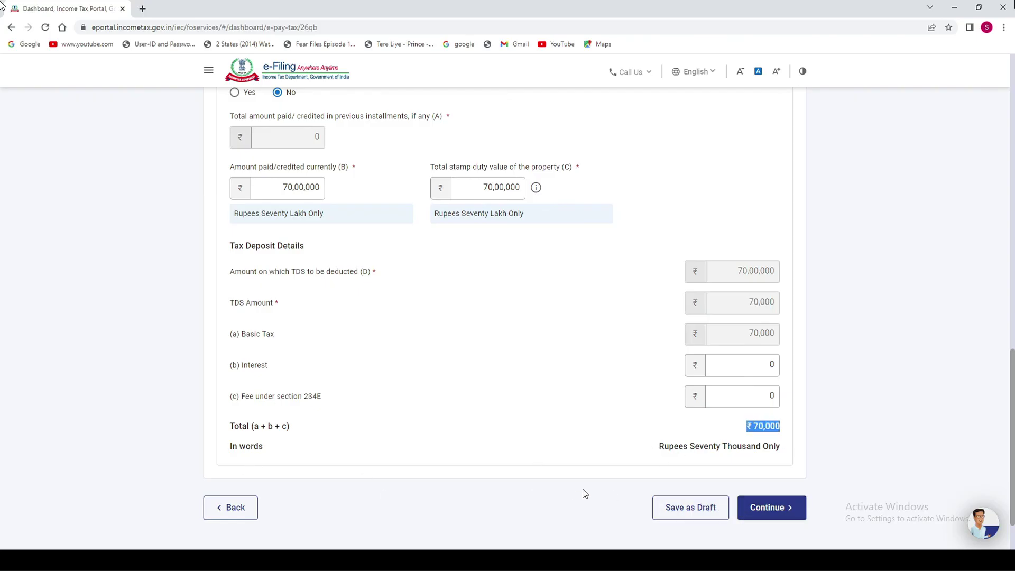
pyautogui.click(783, 509)
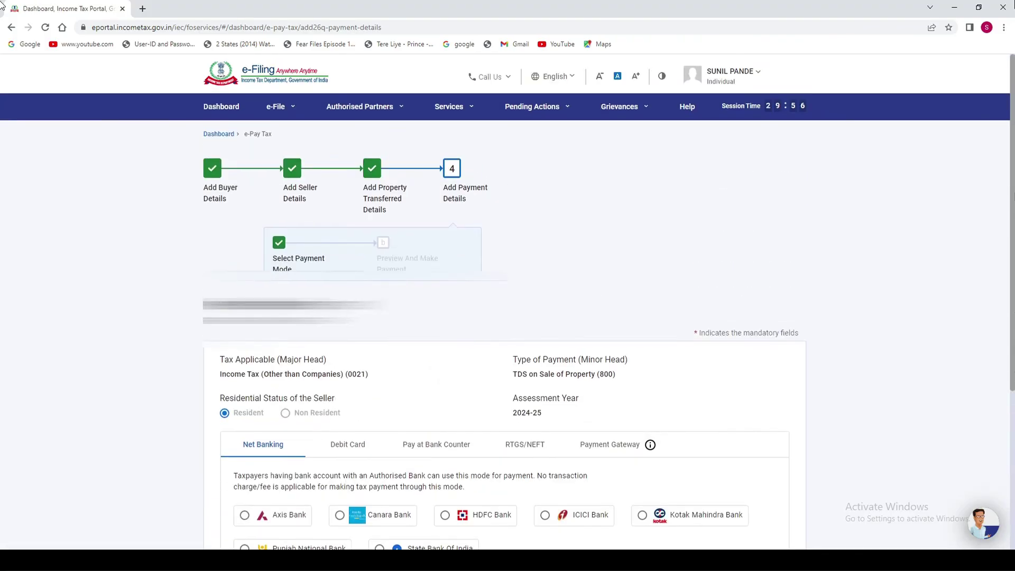
# Select HDFC Bank under Net Banking on the Add Payment Details page.
pyautogui.scroll(-2, 1003, 286)
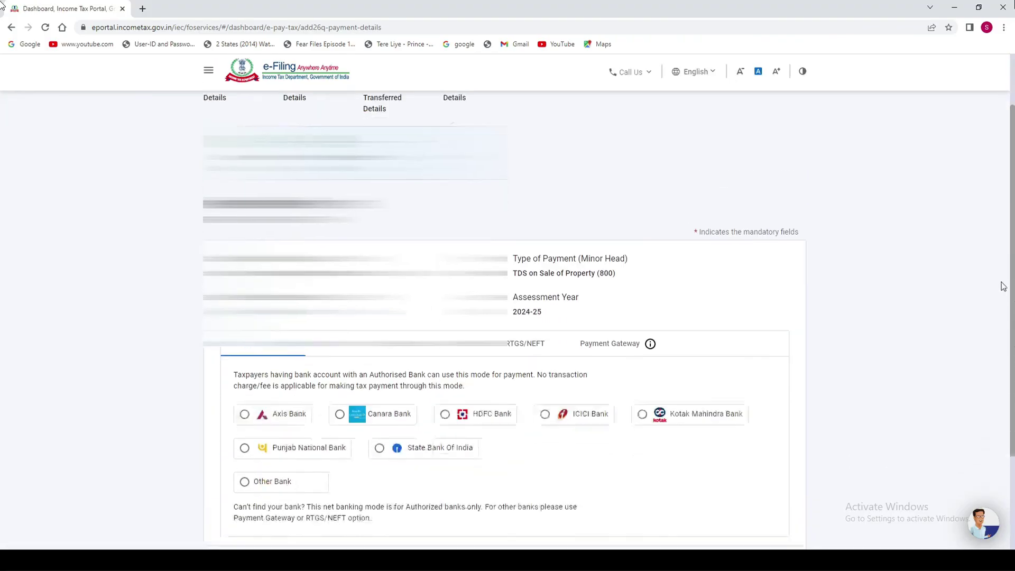
pyautogui.scroll(-2, 1002, 286)
pyautogui.click(364, 241)
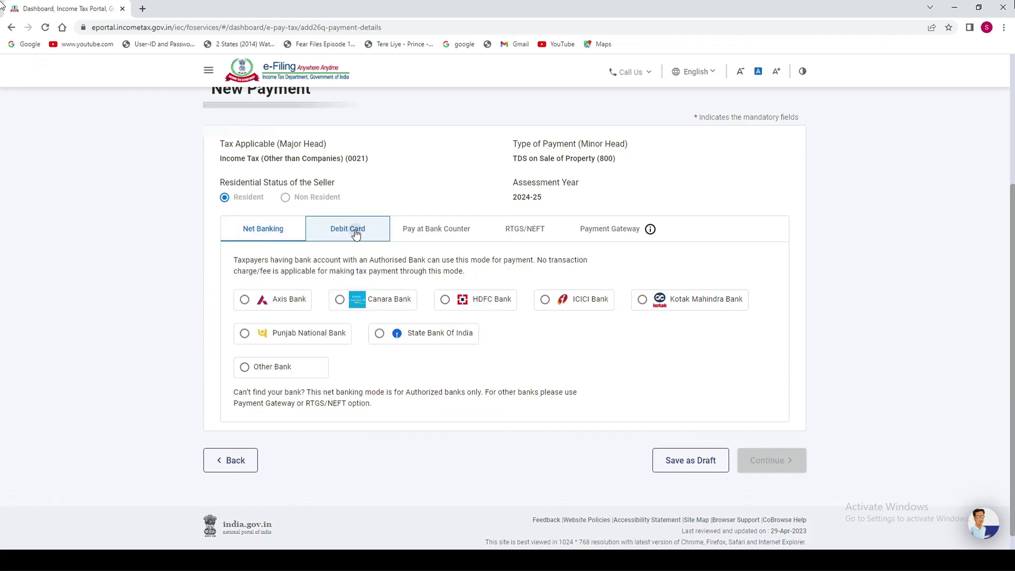
pyautogui.click(271, 240)
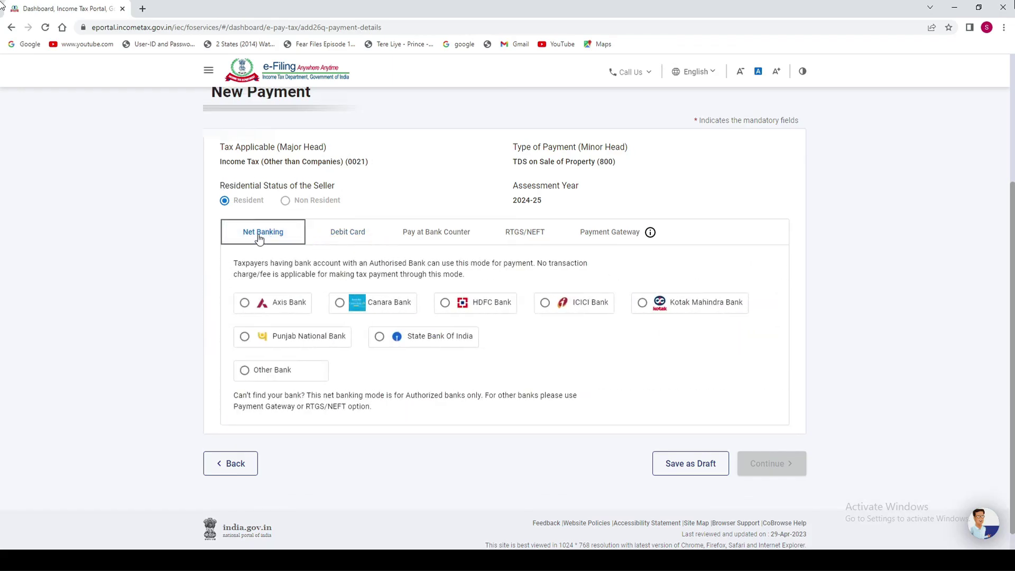
pyautogui.click(446, 303)
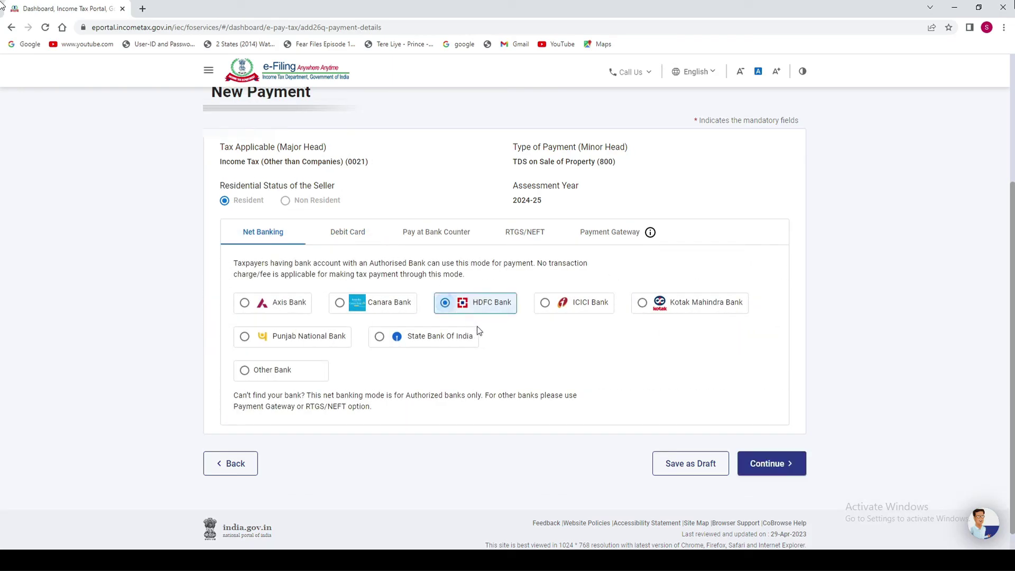